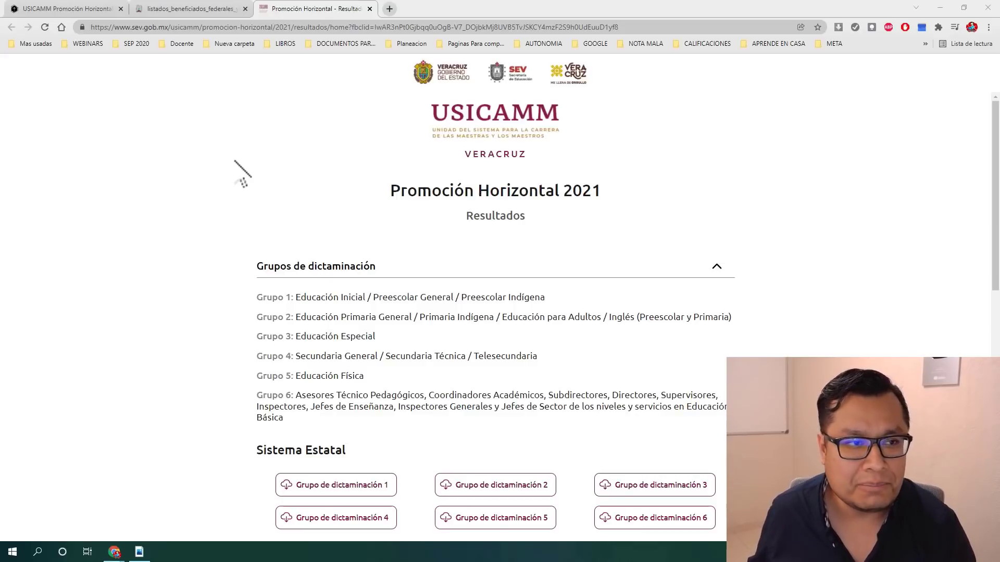
Review the dictaminación groups and the Sistema Estatal and Federal result lists on the Veracruz Promoción Horizontal 2021 page
scroll(241, 175, down, 3)
scroll(365, 187, up, 3)
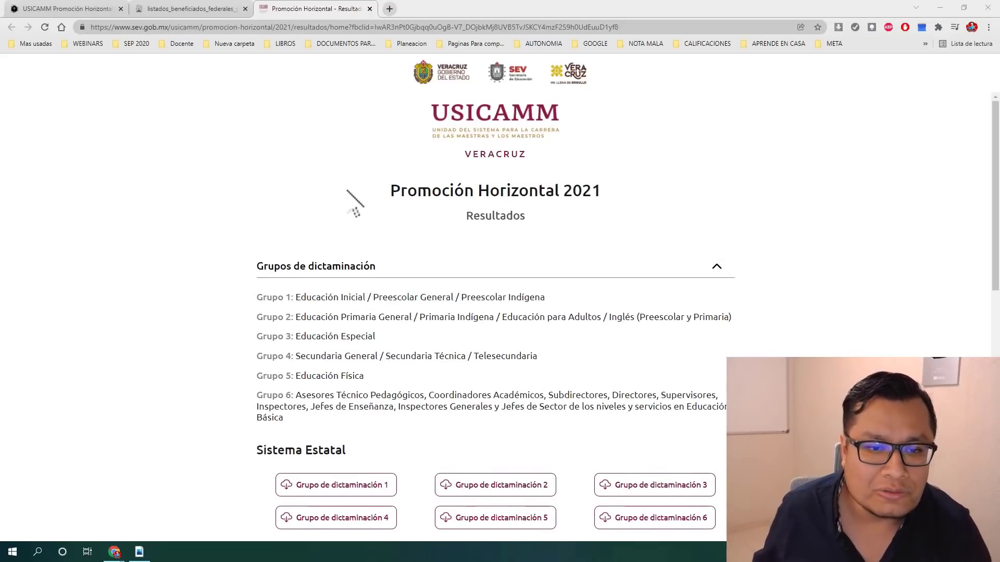
scroll(354, 206, down, 6)
scroll(339, 235, up, 3)
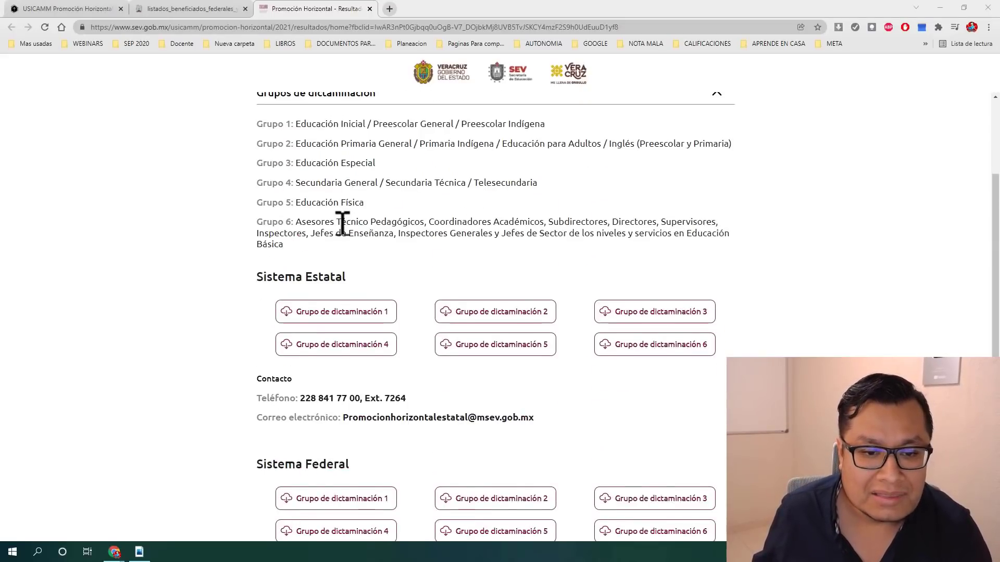
scroll(342, 223, up, 3)
Open the Morelos beneficiaries PDF and highlight the first Grupo 1 rows of its score table
click(188, 9)
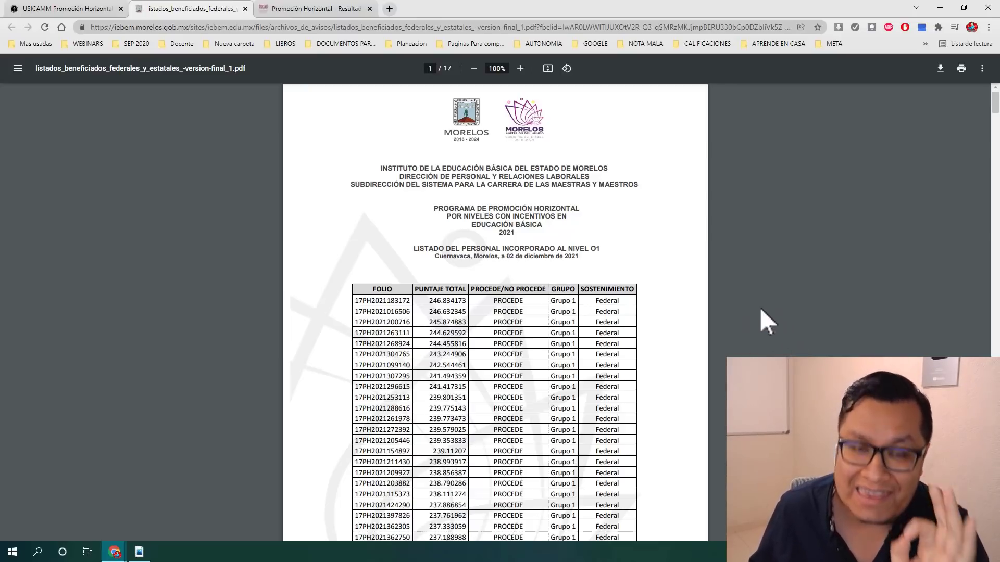
scroll(603, 275, down, 3)
drag(498, 128, 511, 159)
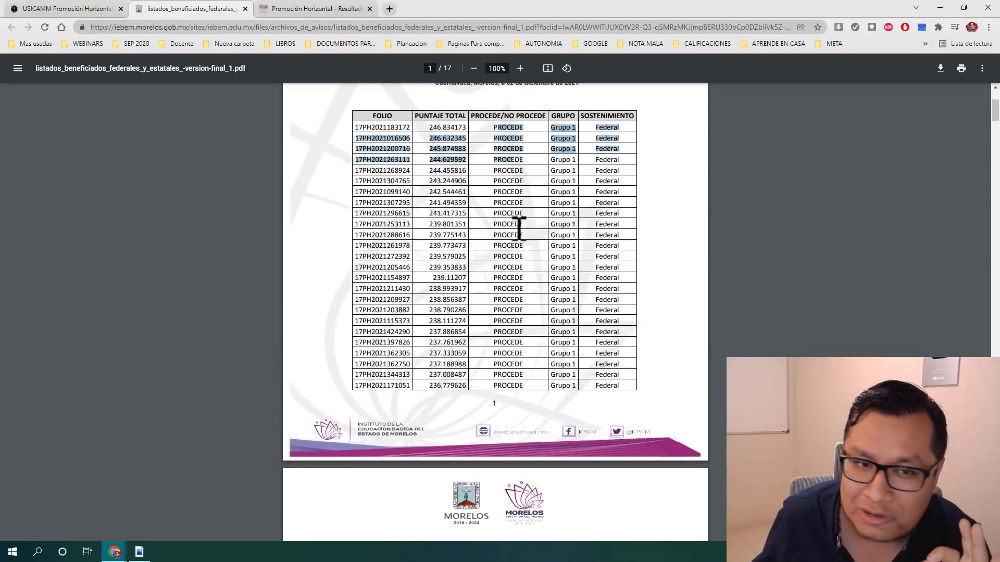
drag(519, 228, 456, 200)
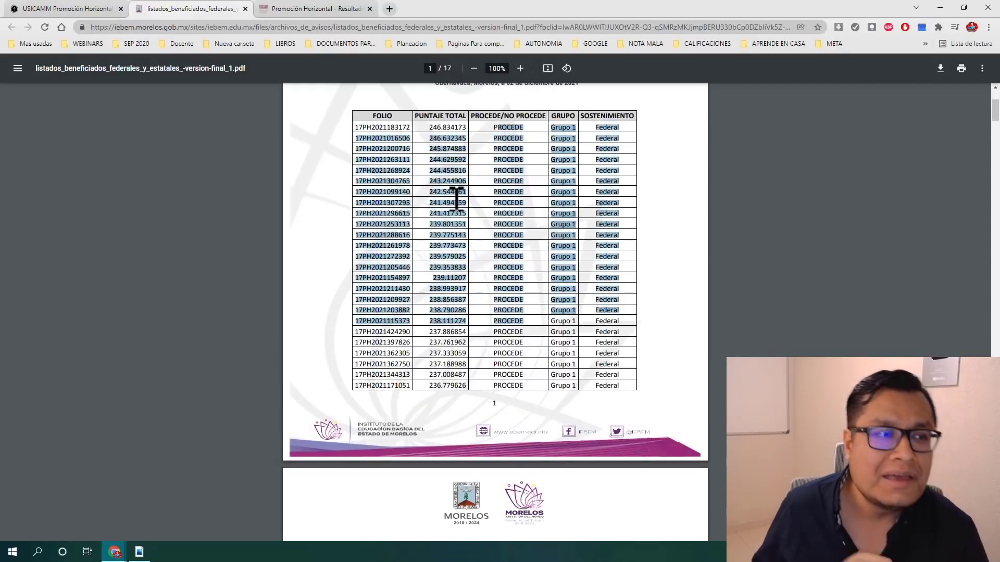
From the Veracruz results page, open the Sistema Estatal Grupo de dictaminación 1 list in a new tab and look through its first page
click(313, 9)
scroll(346, 370, down, 3)
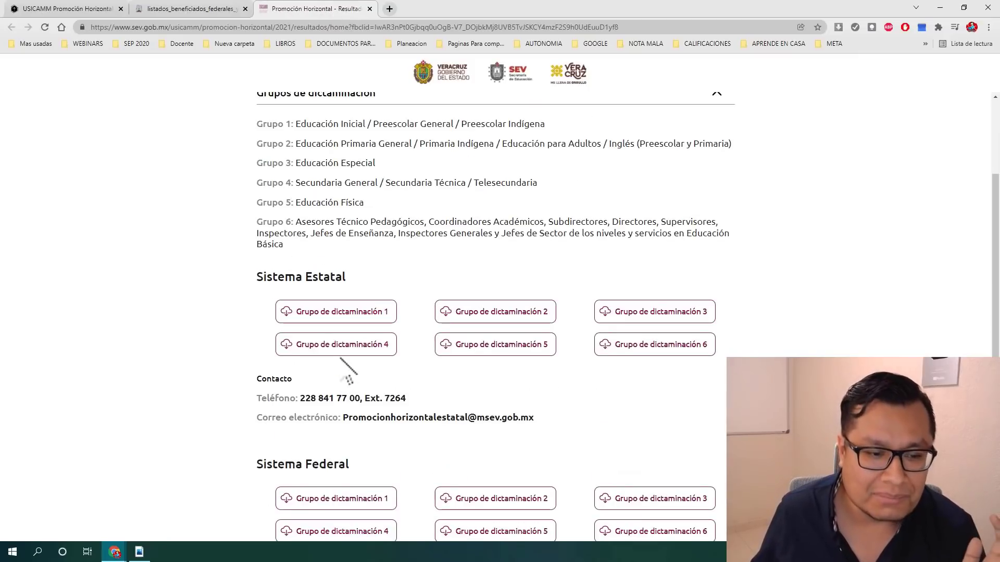
right_click(347, 317)
click(396, 326)
key(ctrl+Tab)
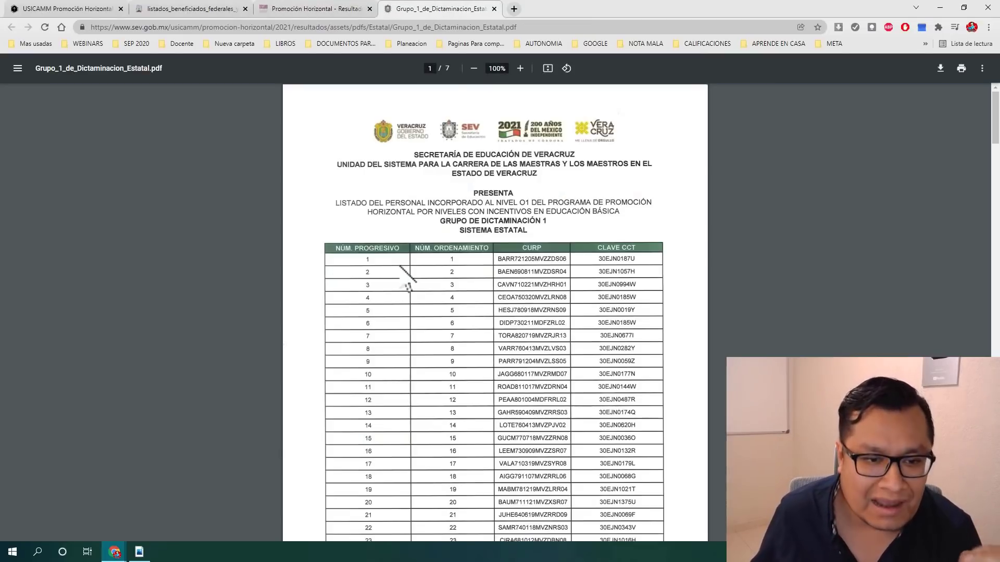
scroll(457, 276, down, 3)
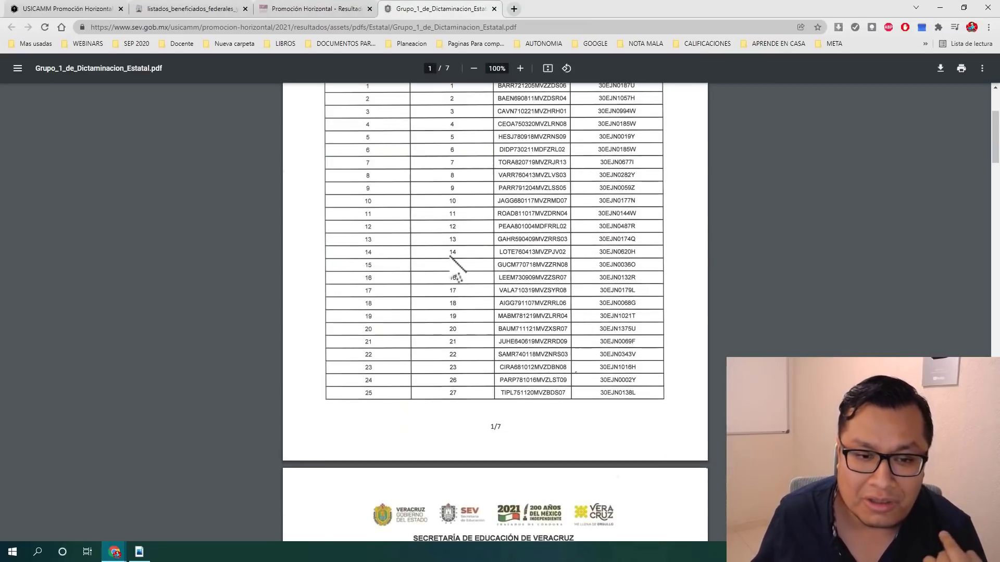
scroll(436, 281, up, 3)
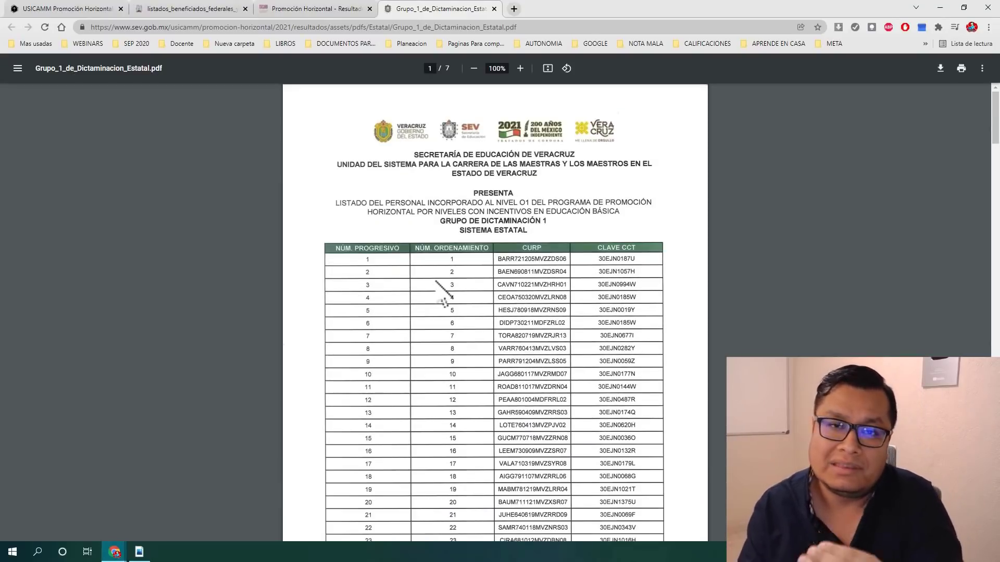
Return to the Morelos beneficiaries PDF and skim the PROCEDE/NO PROCEDE entries on its first pages
click(151, 9)
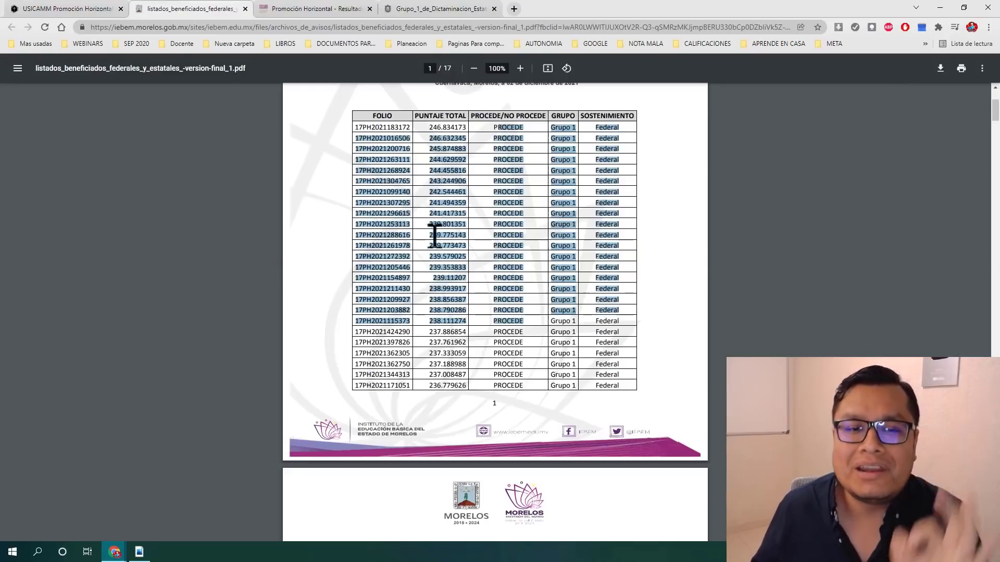
scroll(469, 243, down, 3)
scroll(469, 242, up, 4)
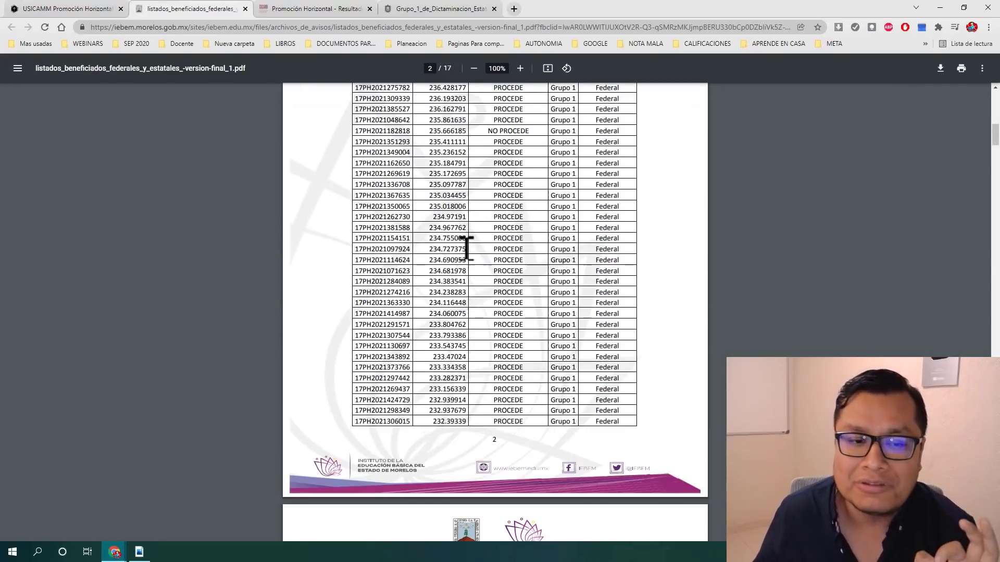
scroll(465, 241, down, 8)
scroll(448, 258, up, 4)
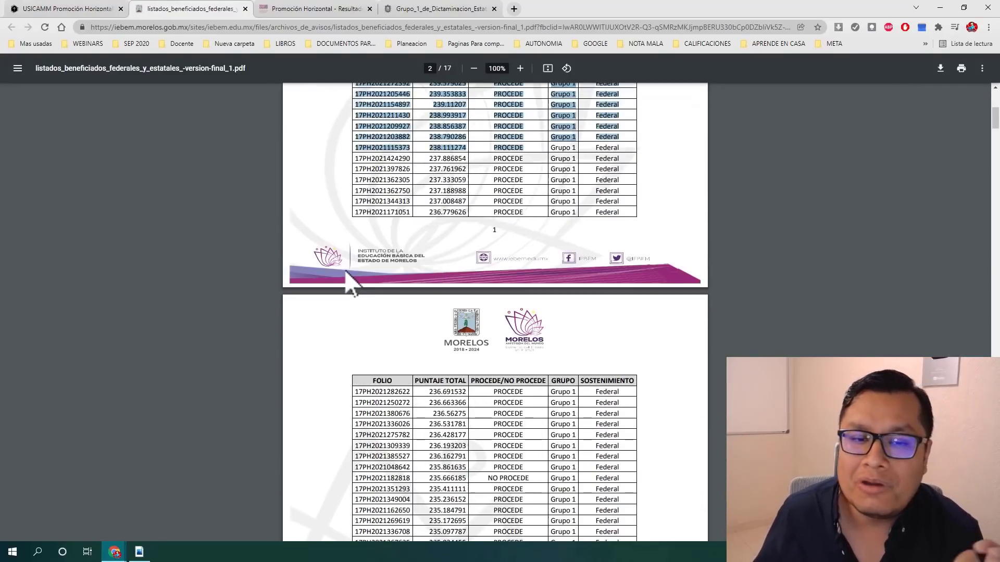
scroll(350, 284, up, 6)
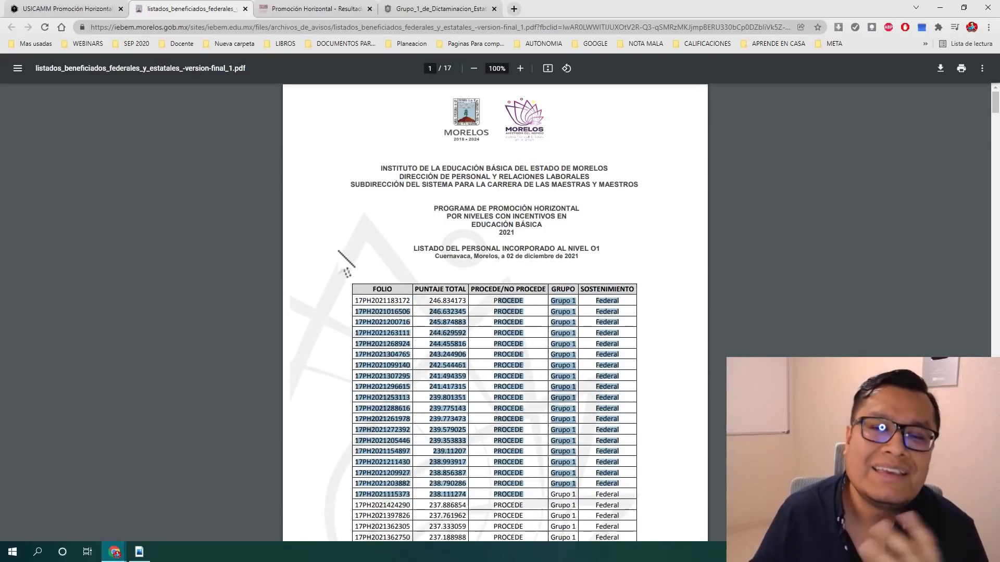
Review the 2021 Informes y Resultados lists for each dictaminación group on the Baja California Sur USICAMM page
click(61, 9)
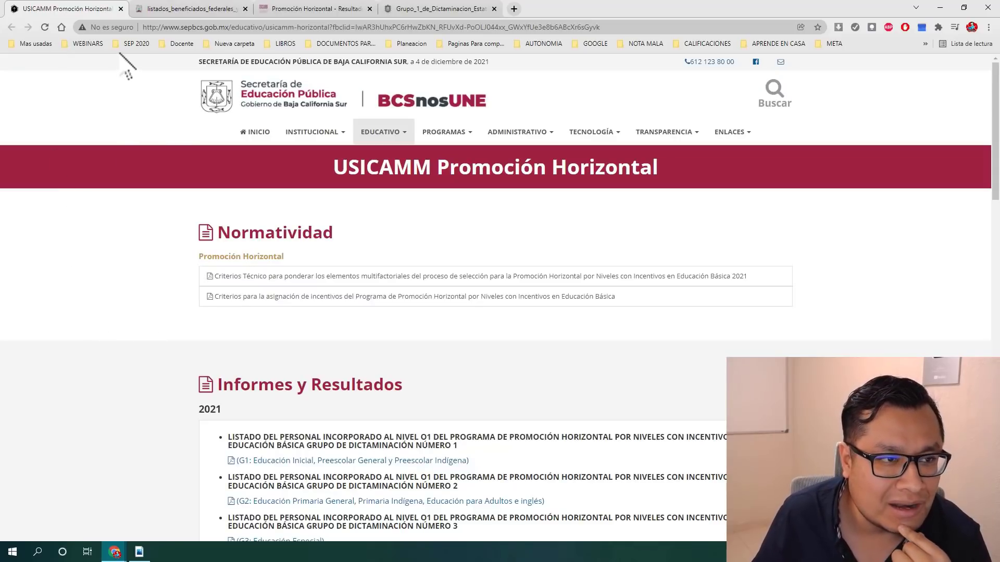
scroll(161, 218, down, 6)
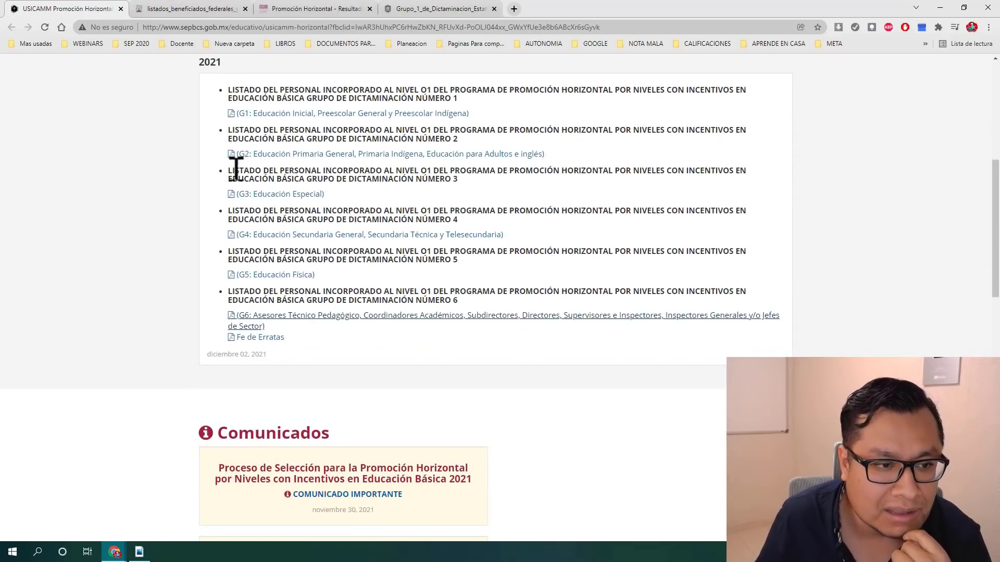
scroll(235, 167, up, 3)
drag(233, 211, 424, 218)
Open the Fe de Erratas for Grupo de Dictaminación 6, check its correction and close the document
scroll(157, 297, down, 3)
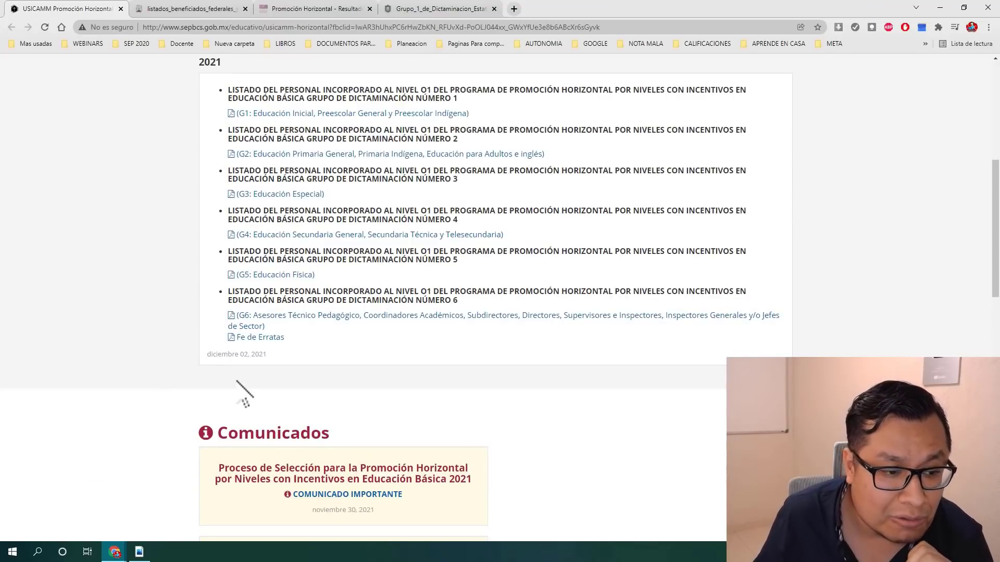
click(273, 340)
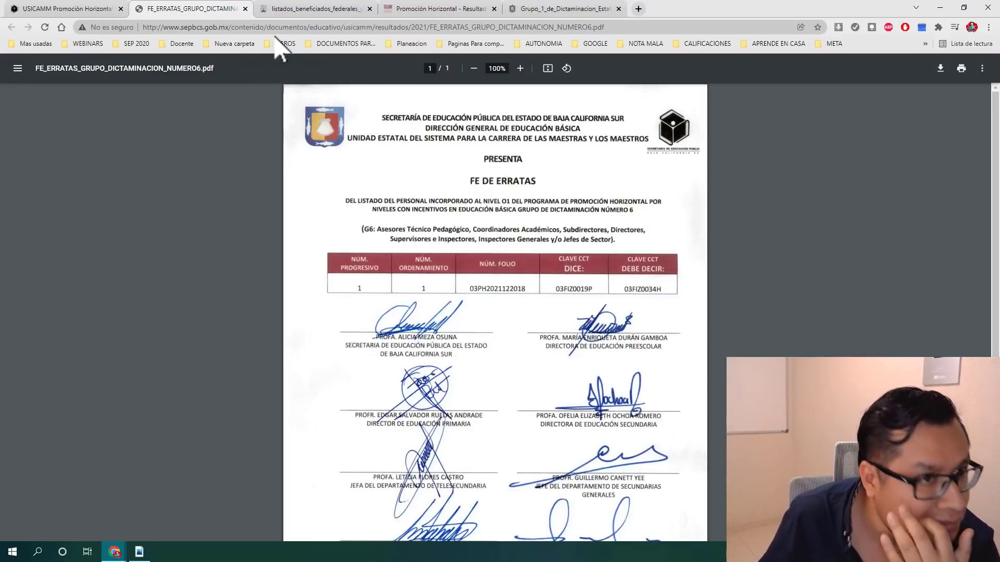
click(245, 8)
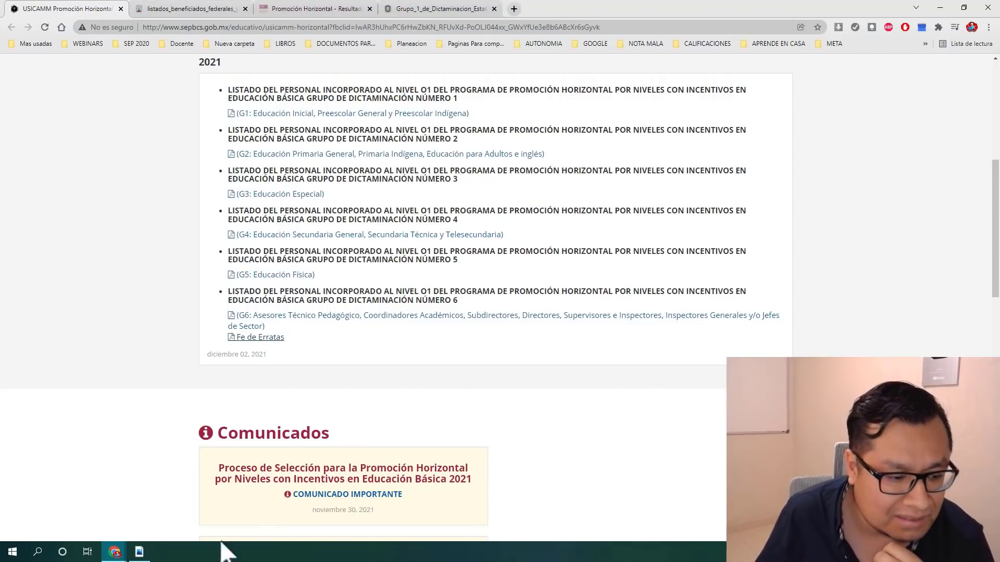
Switch to the Quintana Roo document LISTADO-PROMOCION-HORIZONTAL-2021.pdf in Adobe Acrobat, maximize its window and set the zoom to 125%
click(138, 553)
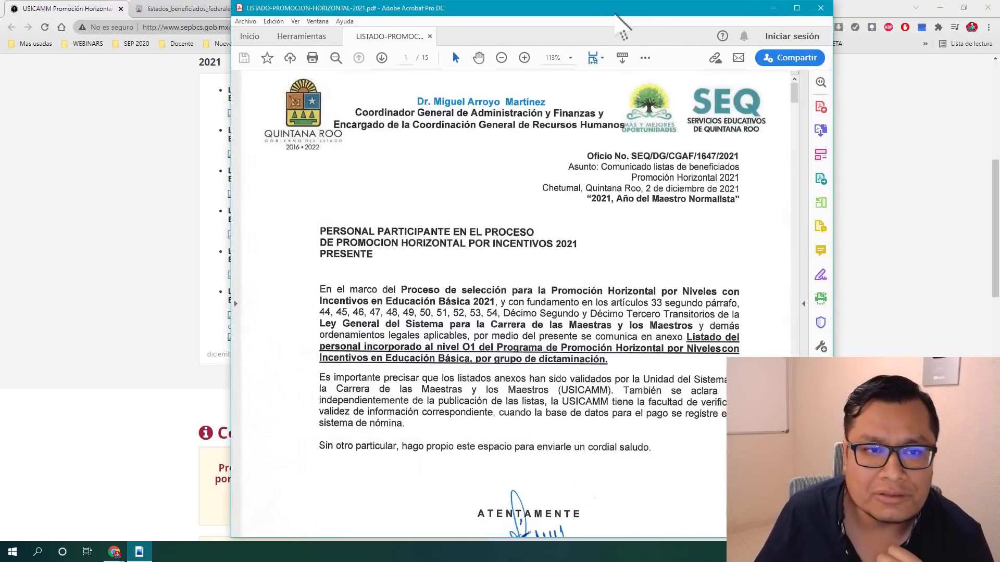
drag(617, 15, 440, 14)
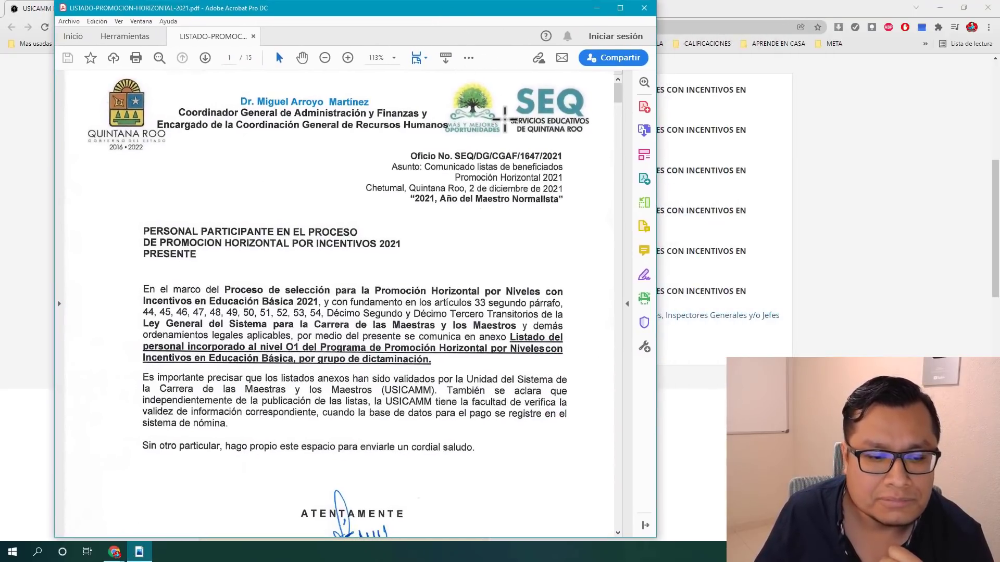
click(621, 8)
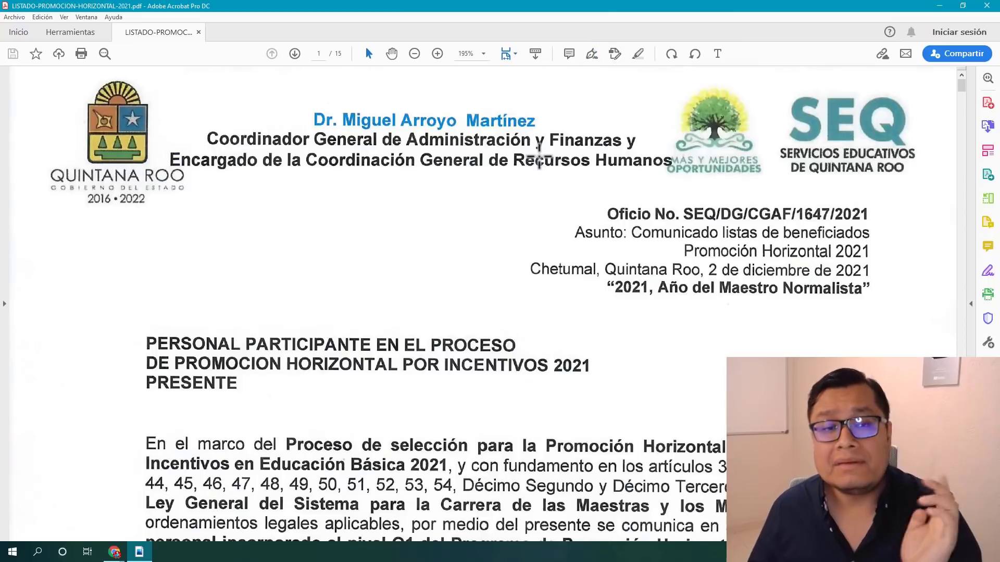
click(414, 53)
click(414, 54)
click(414, 53)
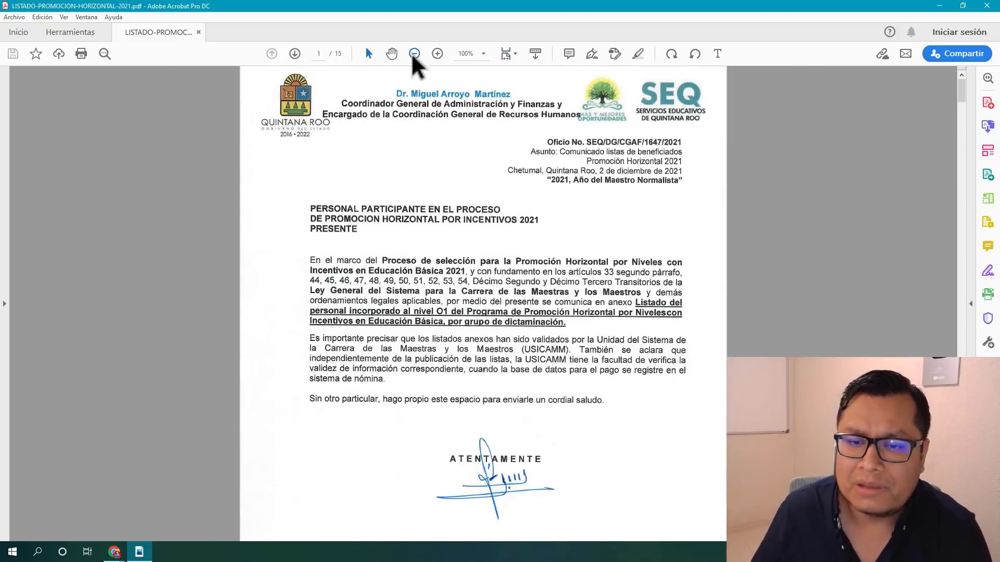
click(437, 54)
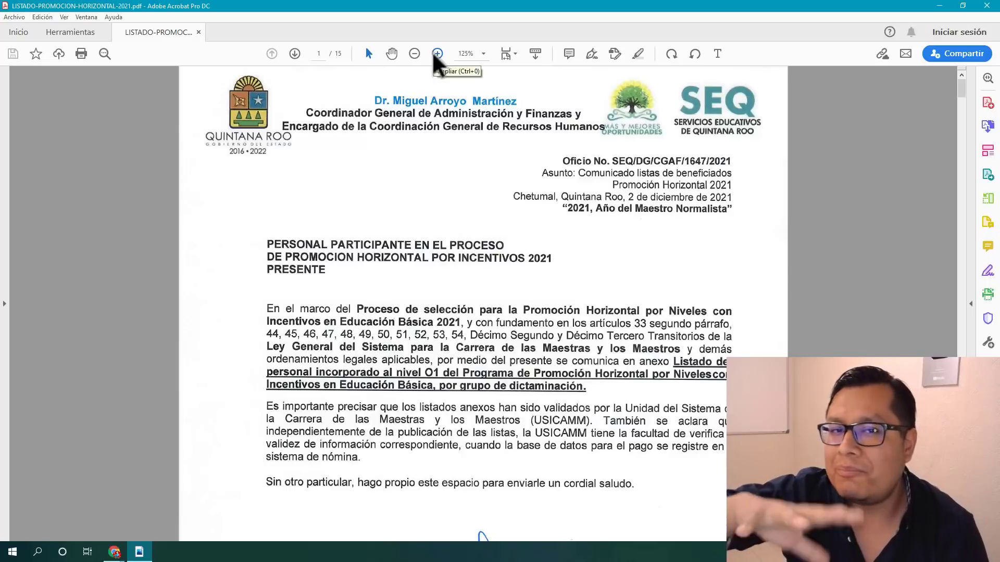
Switch to the puntajes 2.xlsx workbook in Excel and bring the last sheet tabs, Hoja17 and Hoja17 (2), into view
click(939, 6)
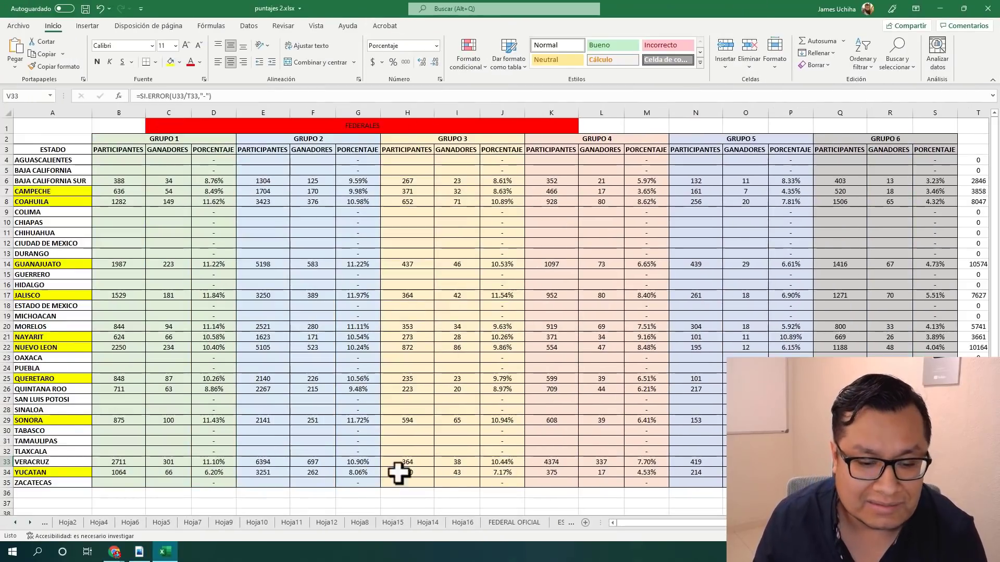
click(30, 523)
click(30, 522)
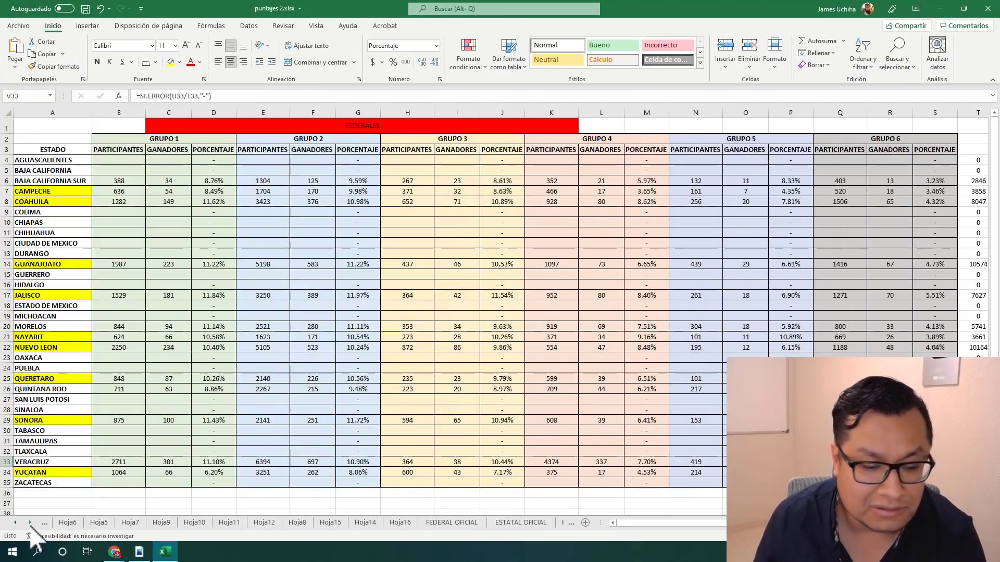
click(29, 522)
click(30, 522)
click(30, 523)
click(30, 522)
click(30, 522)
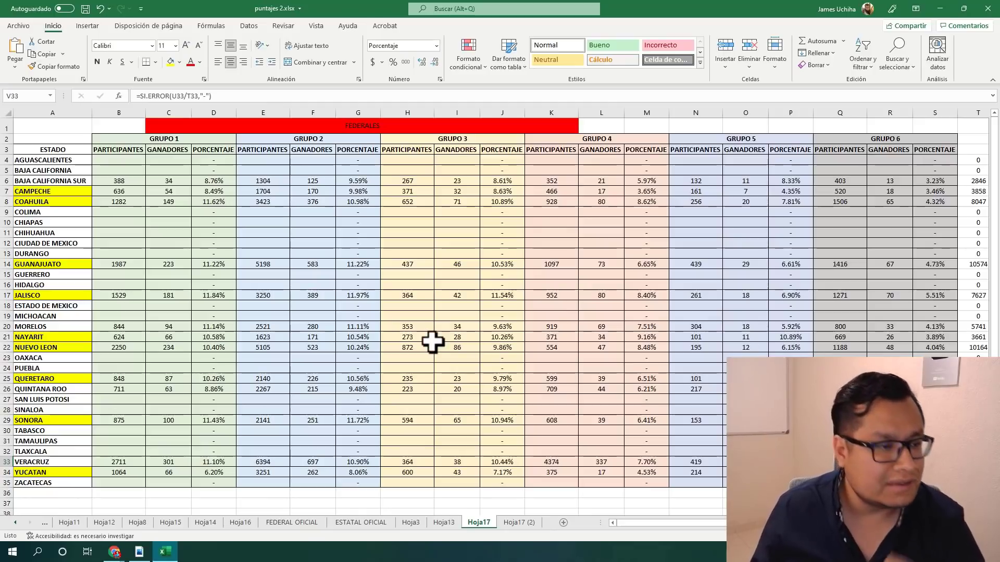
Select the Baja California Sur row in the federal sheet Hoja17, check the same row in the state sheet Hoja17 (2), and return to Hoja17
click(6, 180)
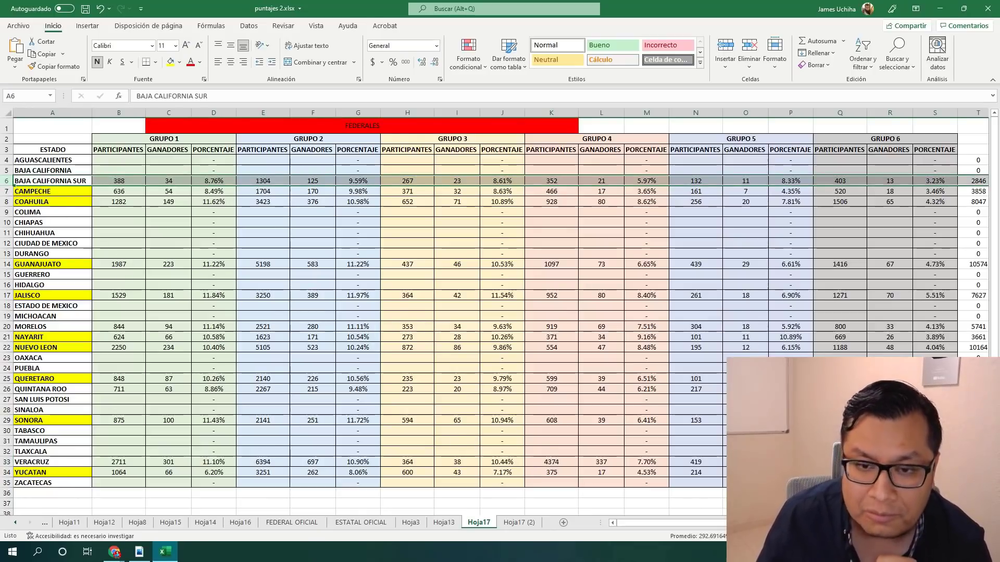
scroll(495, 312, up, 1)
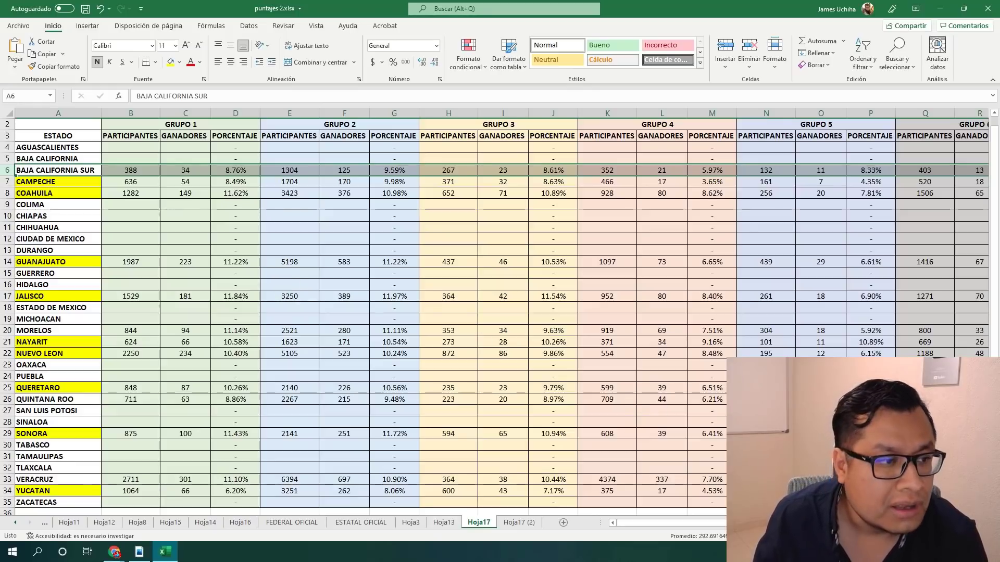
click(518, 522)
scroll(94, 352, up, 7)
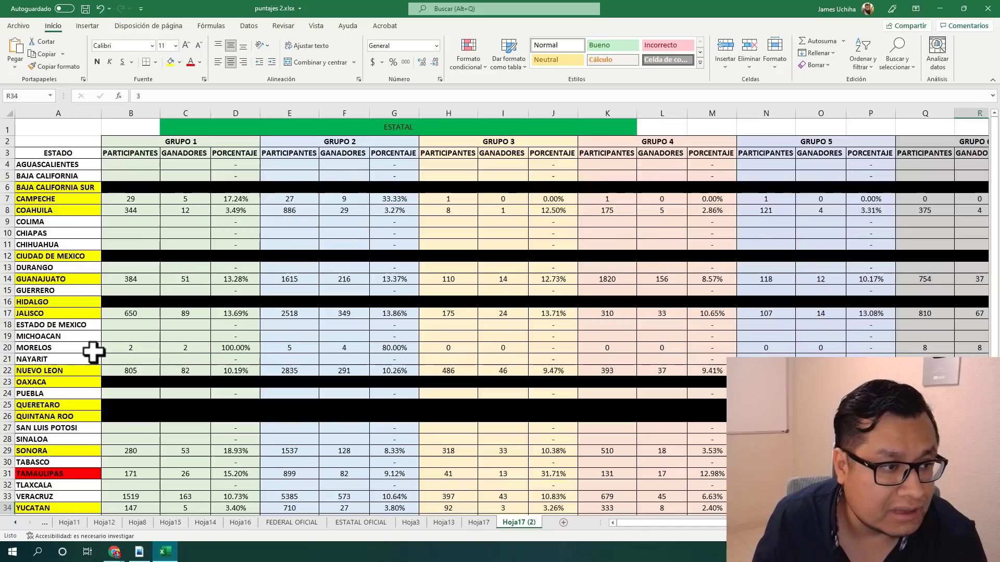
click(8, 187)
click(481, 523)
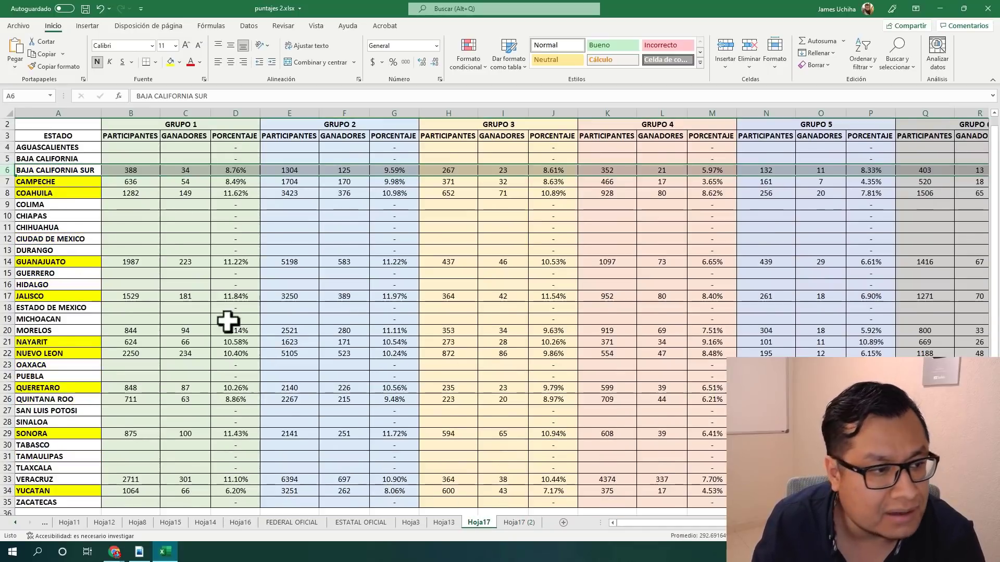
Check Baja California Sur's participants, winners and percentage for Grupo 1 and Grupo 2, cells B6 to G6
click(131, 170)
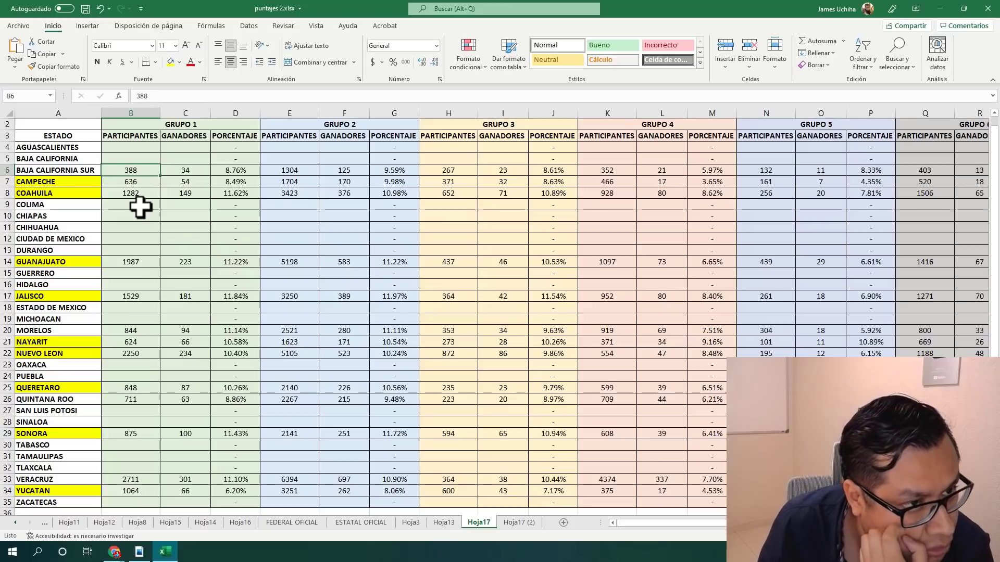
click(192, 170)
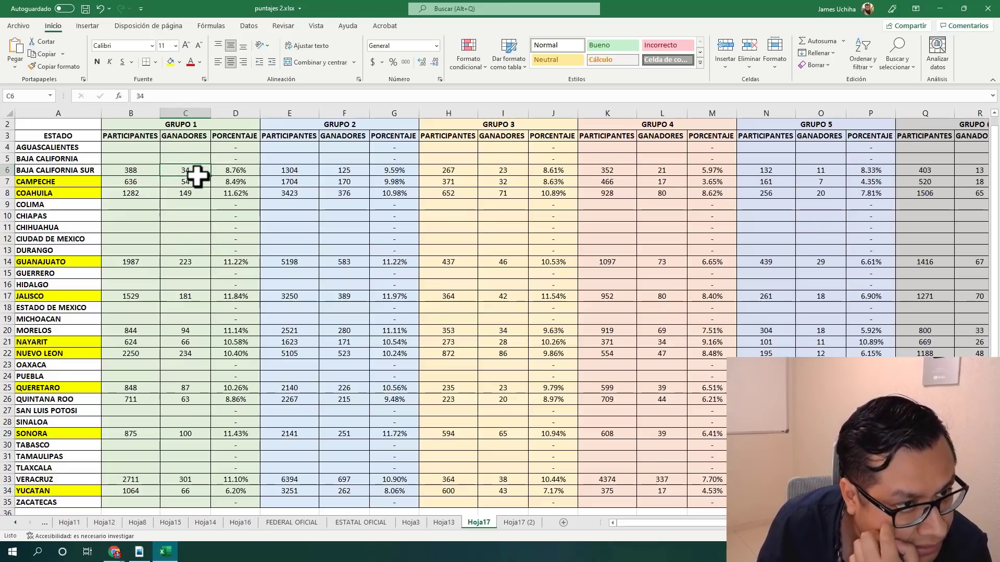
click(225, 173)
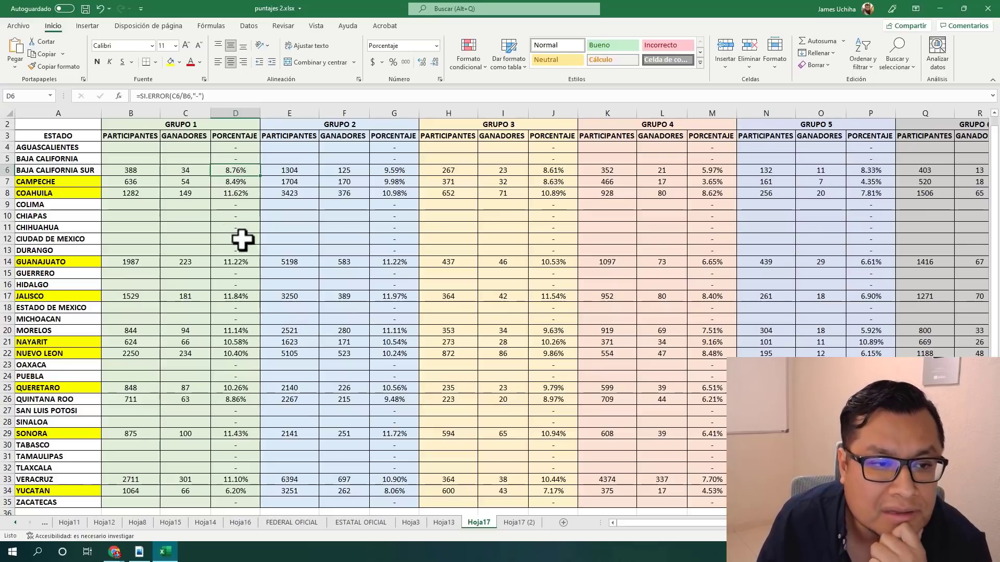
click(308, 170)
click(359, 171)
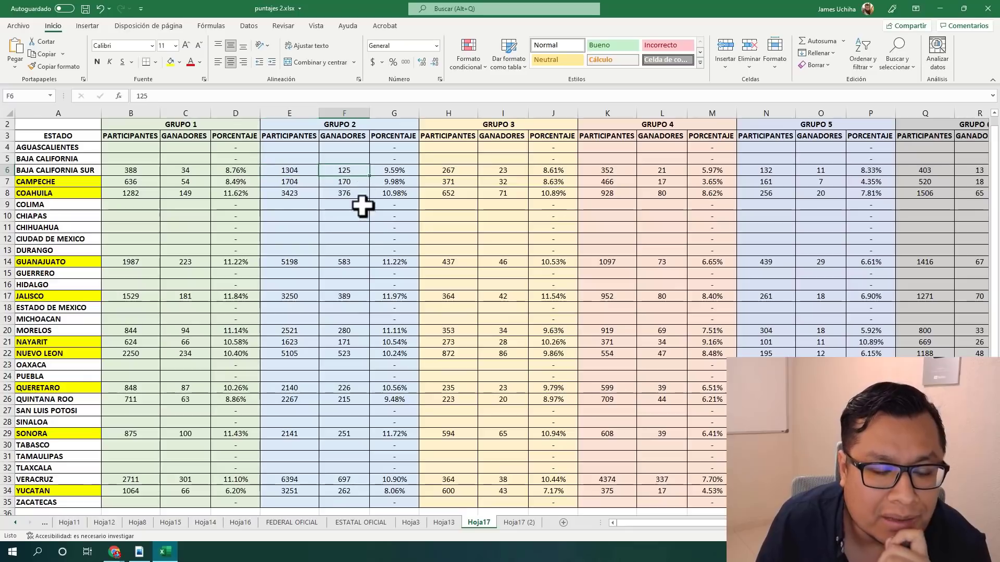
click(414, 168)
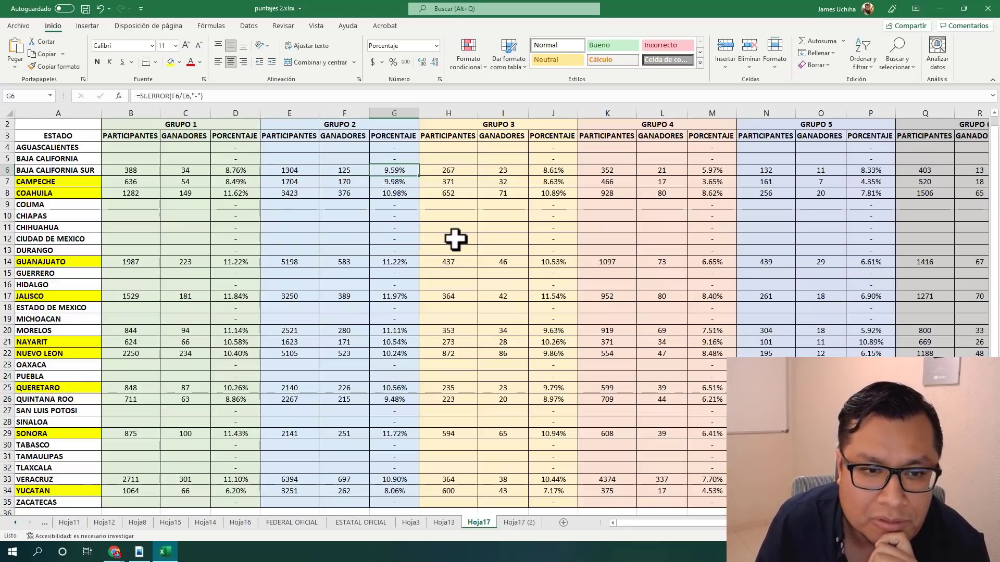
Check Baja California Sur's participants, winners and percentage for Grupo 3 and Grupo 4, cells H6 to M6
click(470, 171)
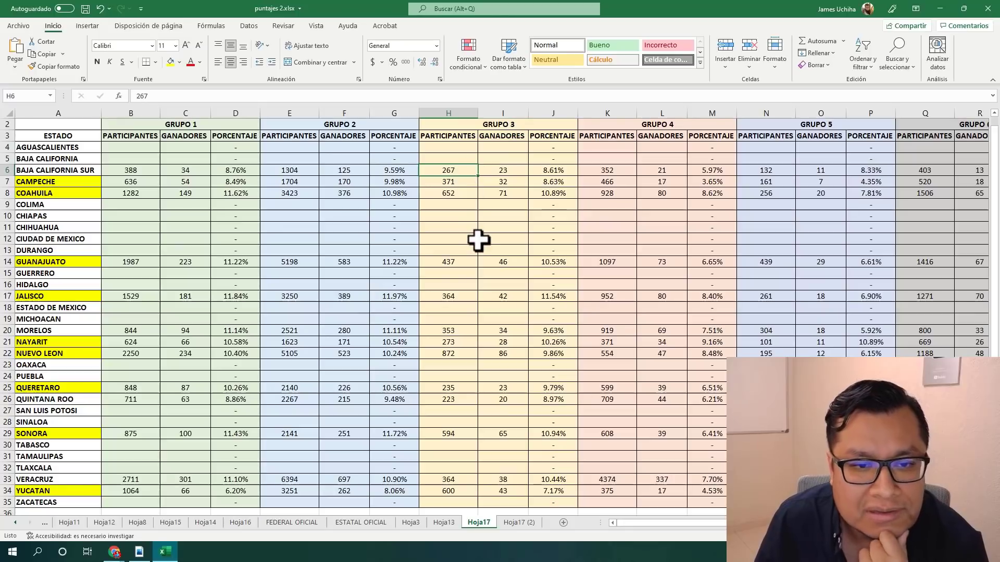
click(515, 174)
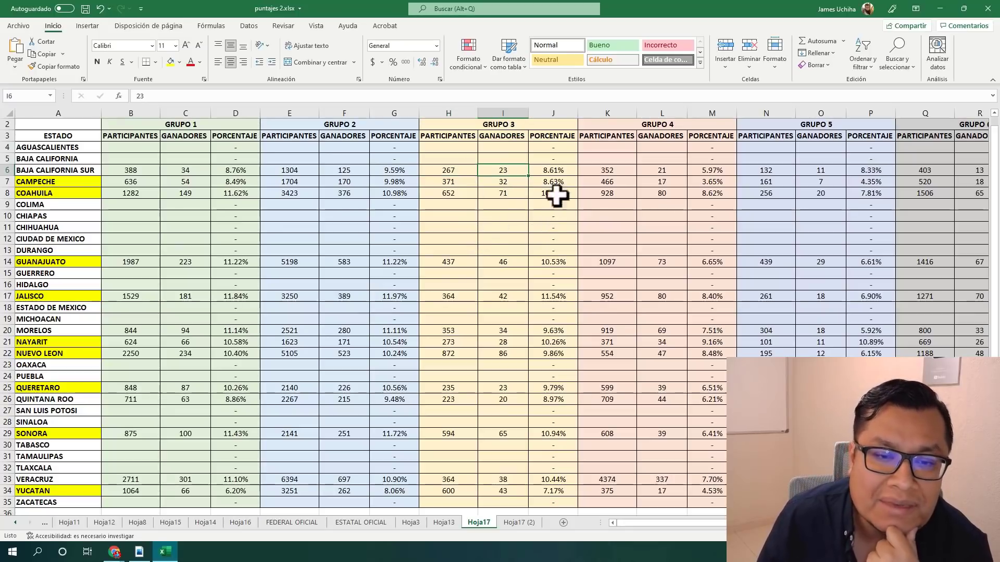
click(564, 174)
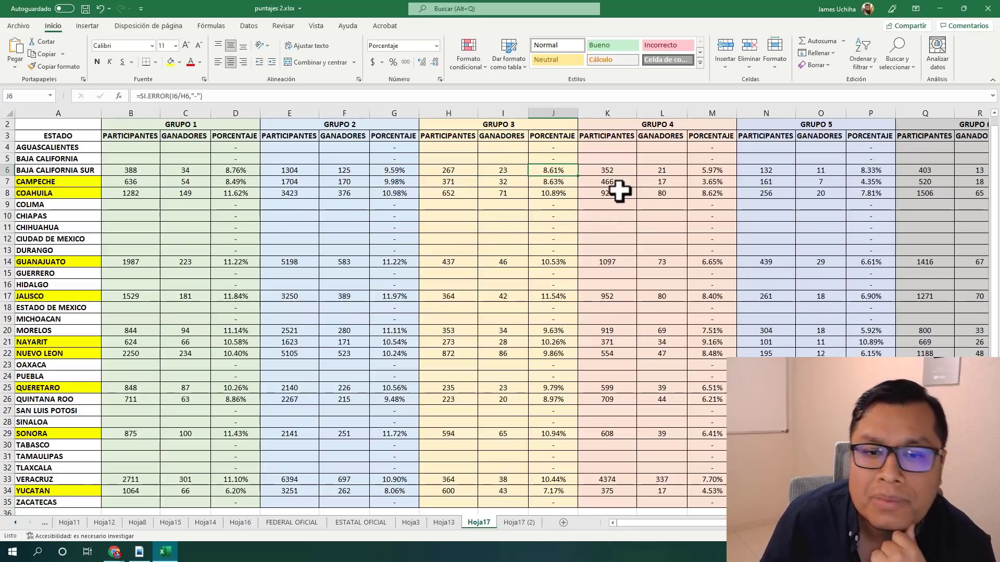
click(620, 174)
drag(667, 523, 734, 523)
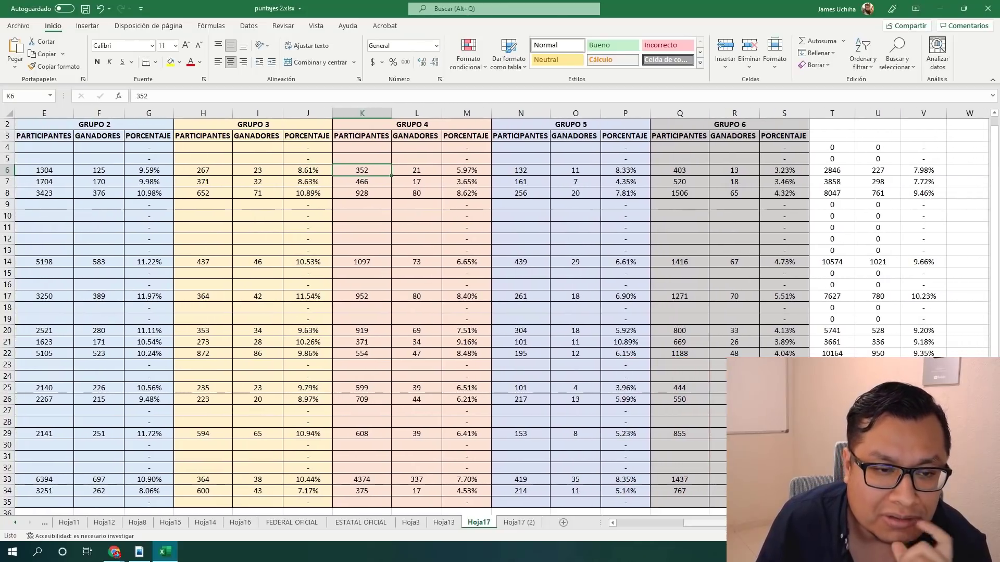
click(429, 173)
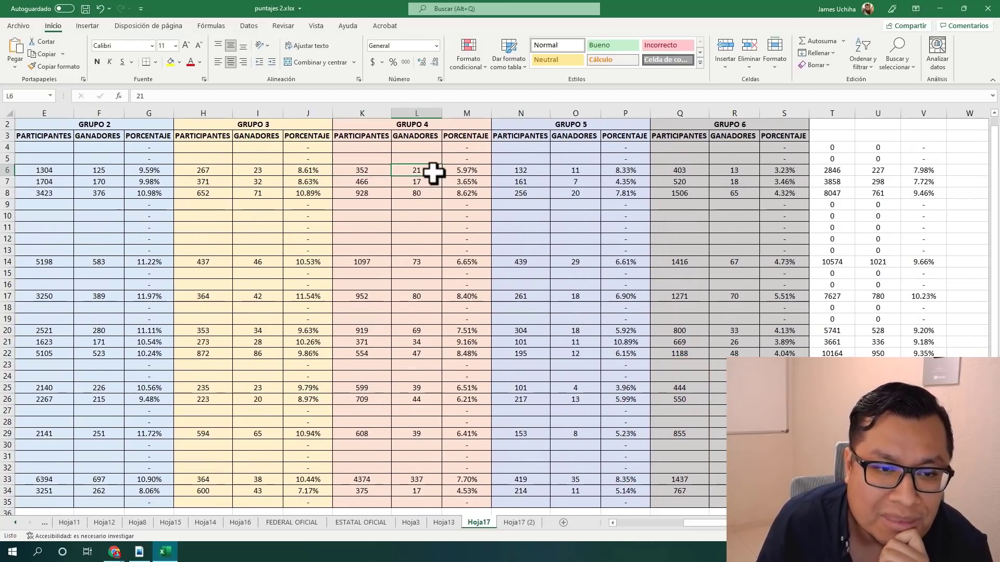
click(460, 173)
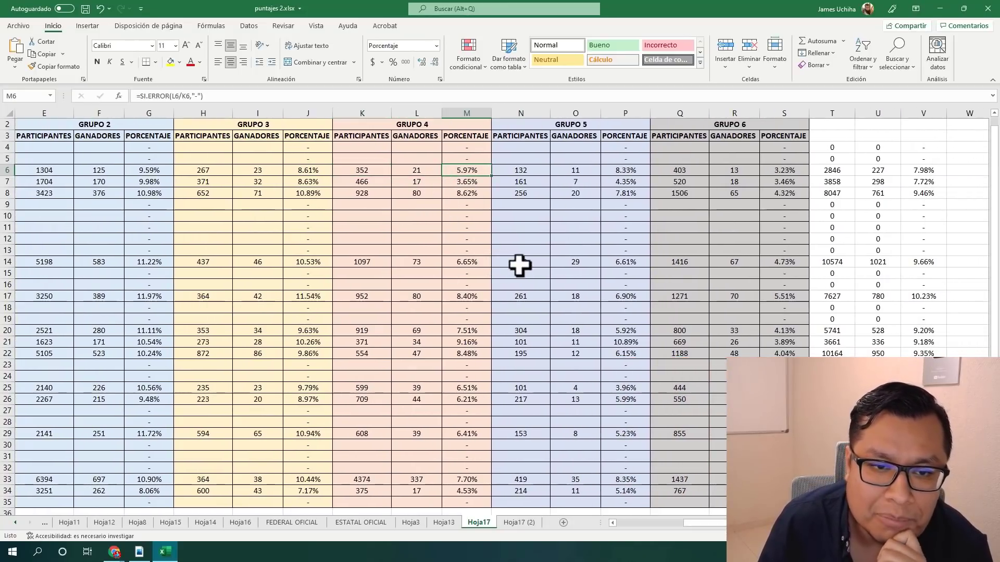
Check Baja California Sur's participants, winners and percentage for Grupo 5 and Grupo 6, cells N6 to S6
click(540, 171)
click(575, 172)
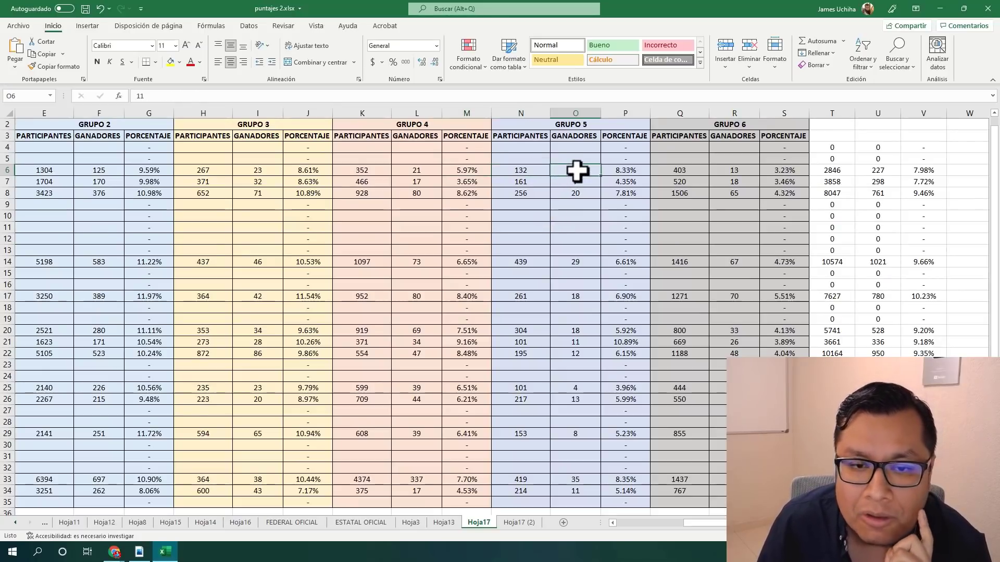
click(636, 173)
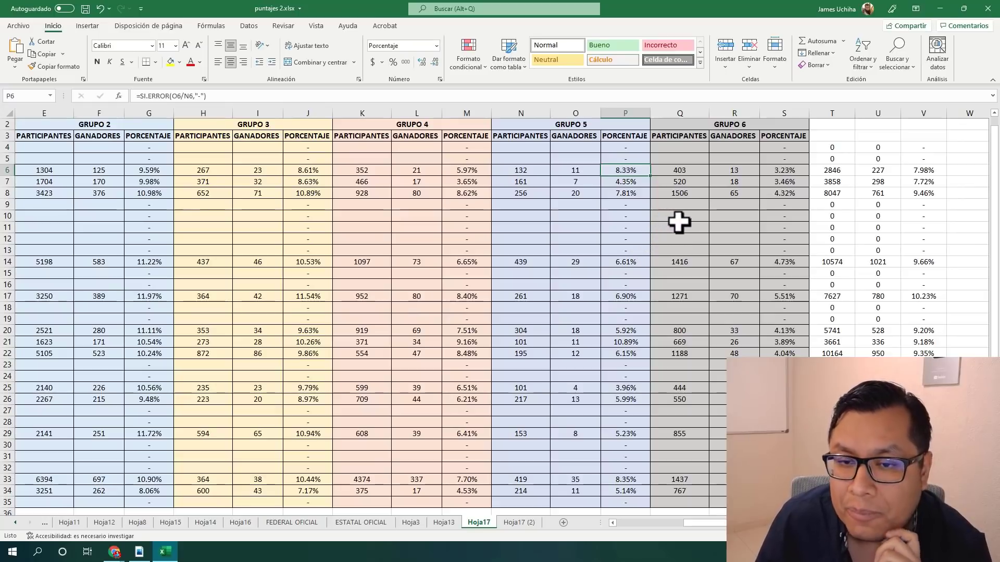
click(697, 171)
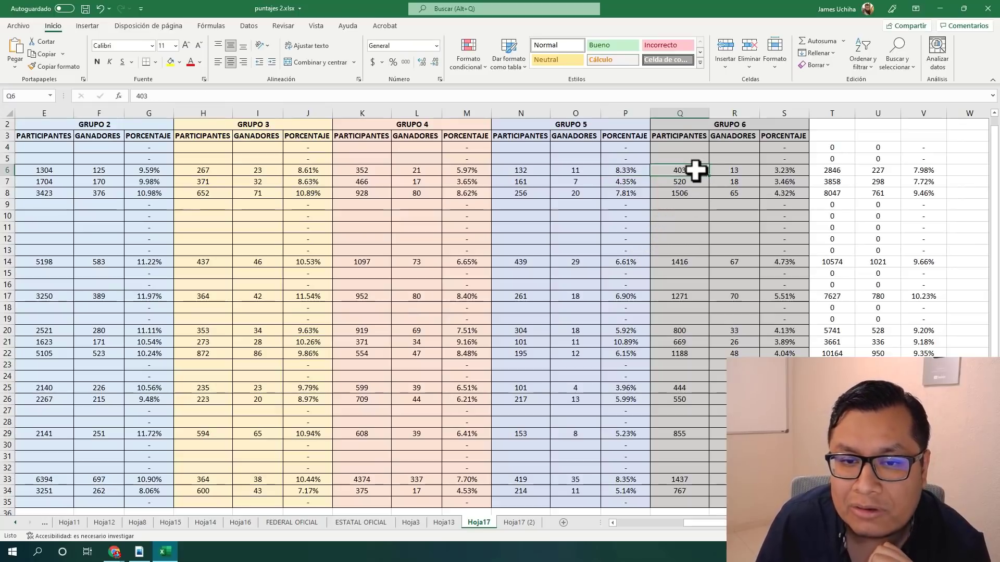
click(735, 172)
click(798, 172)
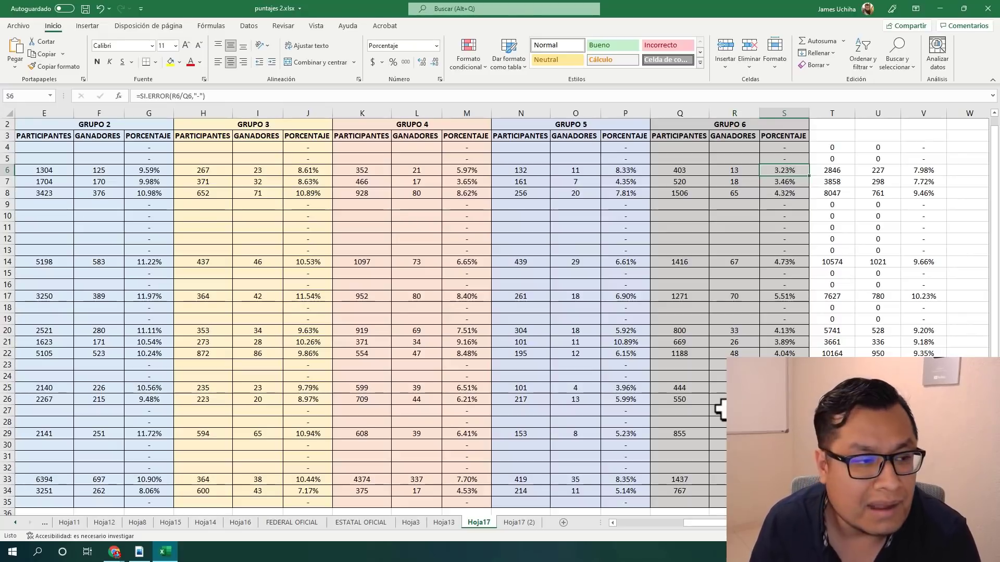
Check Baja California Sur's total participants, total winners and overall percentage across all groups, cells T6 to V6
scroll(677, 523, left, 3)
scroll(677, 522, right, 3)
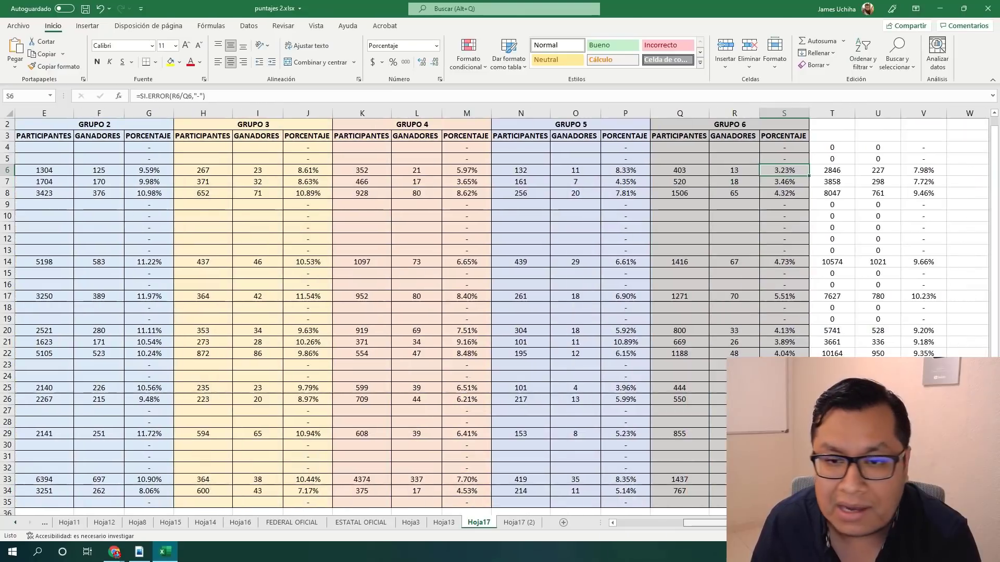
click(831, 172)
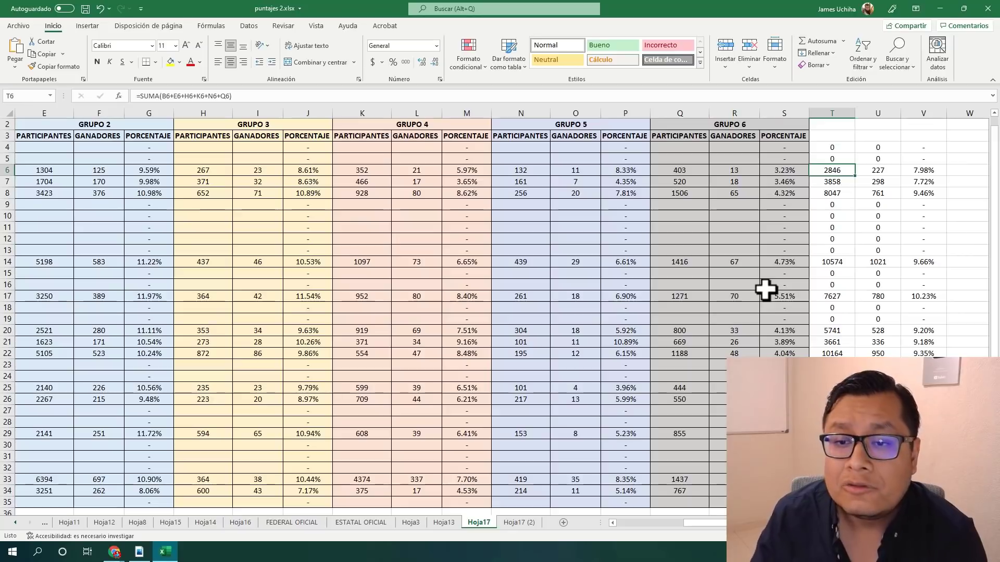
click(867, 171)
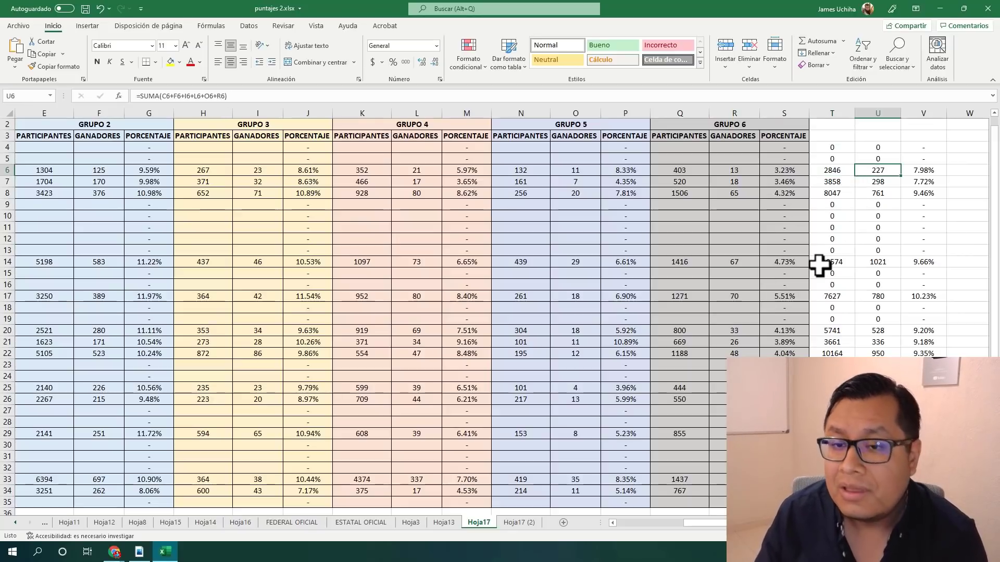
click(923, 171)
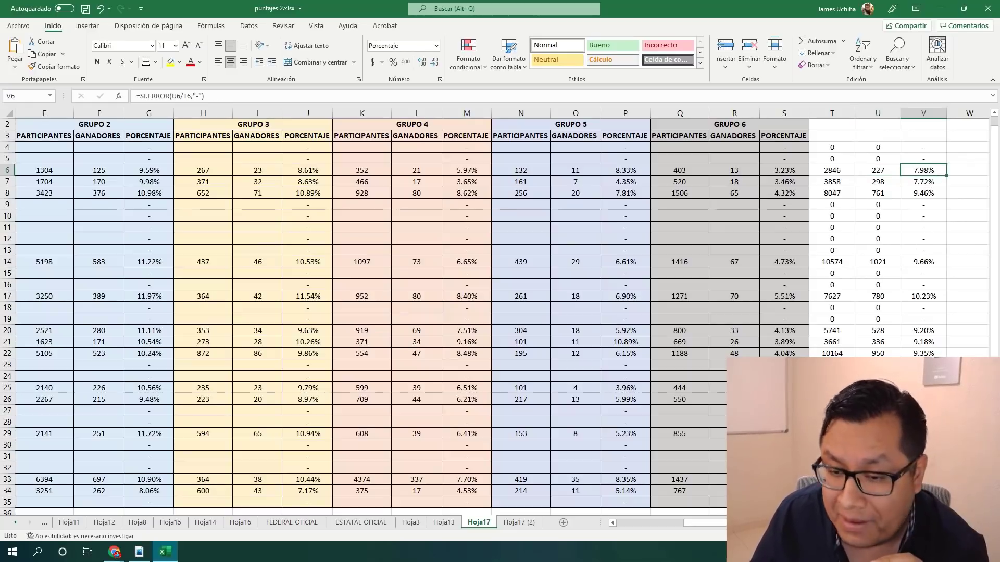
Compare the states' overall percentages in column V, including Yucatán in V34 and Campeche in V7
scroll(365, 313, down, 3)
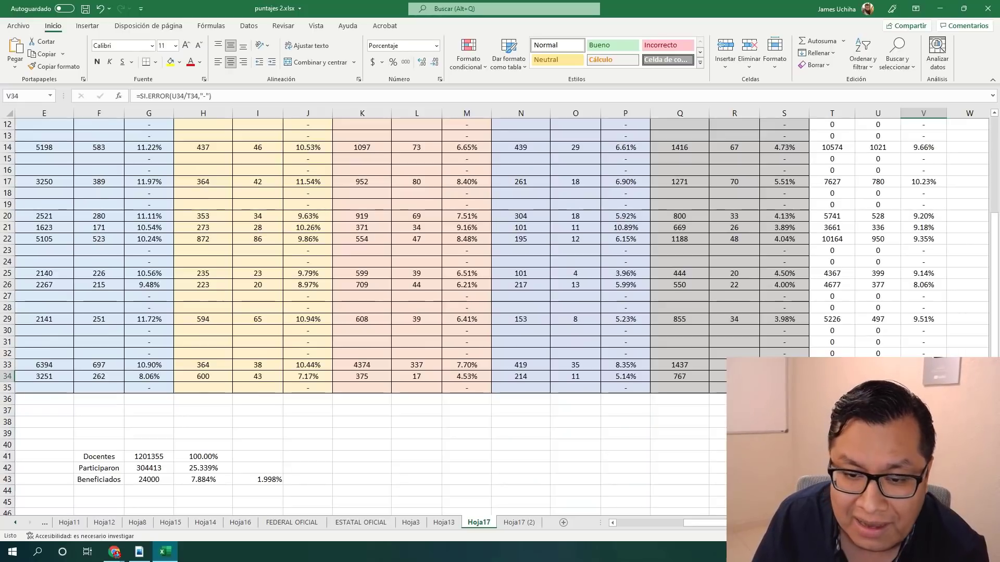
mouse_move(704, 523)
mouse_down()
mouse_move(661, 524)
mouse_move(704, 523)
mouse_up()
scroll(365, 312, up, 4)
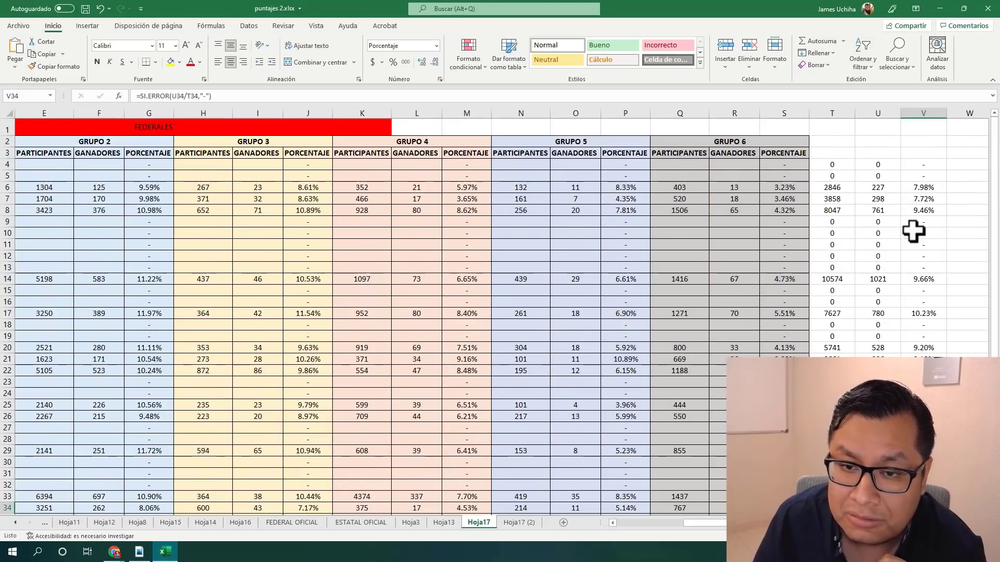
click(930, 198)
Select the Morelos row in the federal sheet and check its Grupo 1 winners and percentage, cells C20 and D20
drag(704, 523, 638, 524)
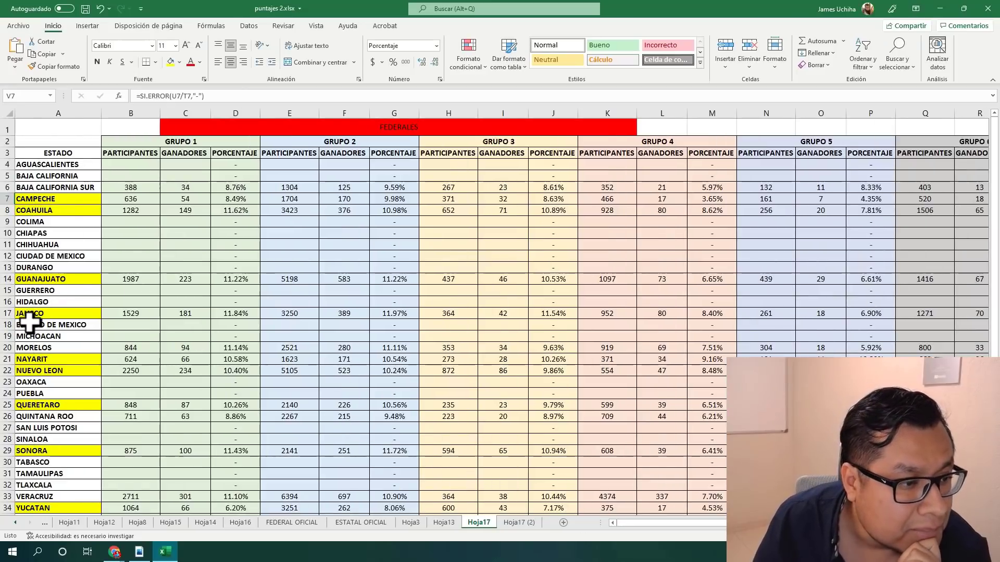
click(8, 348)
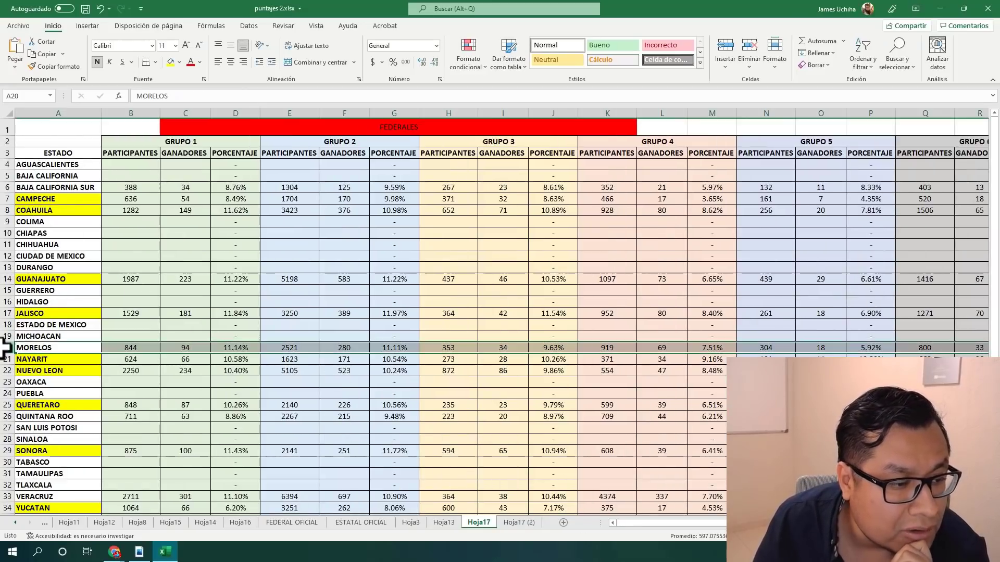
scroll(262, 432, down, 3)
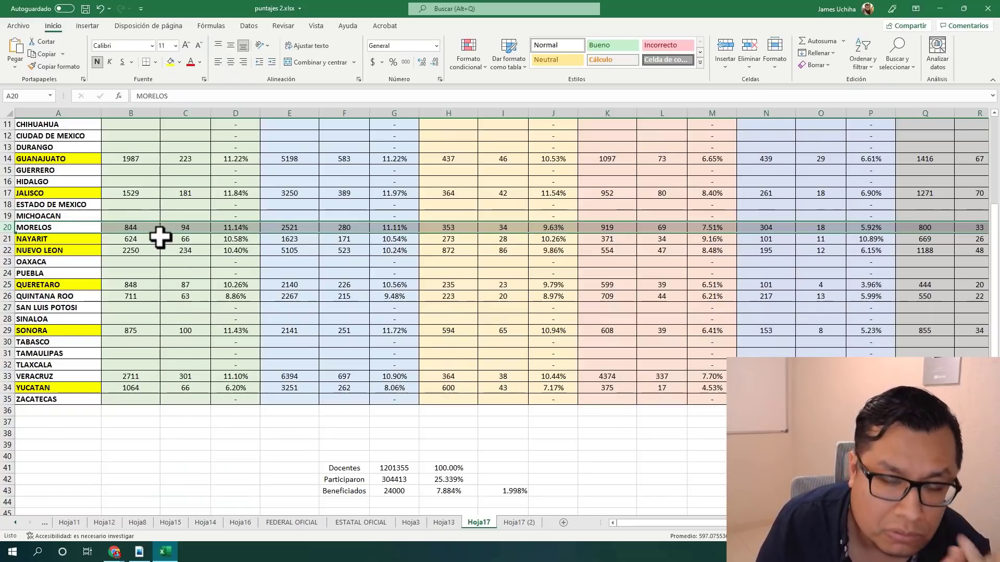
click(193, 230)
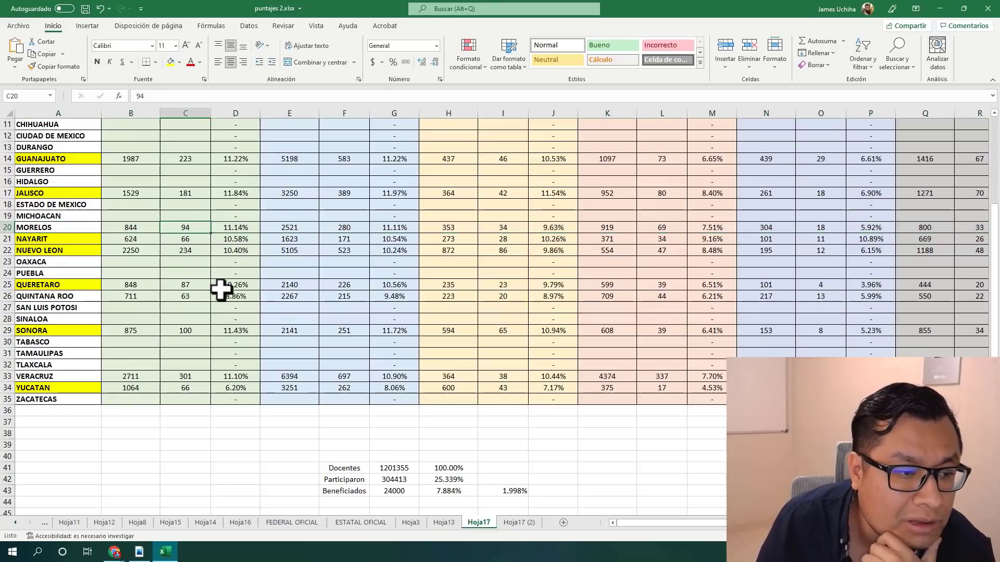
click(251, 228)
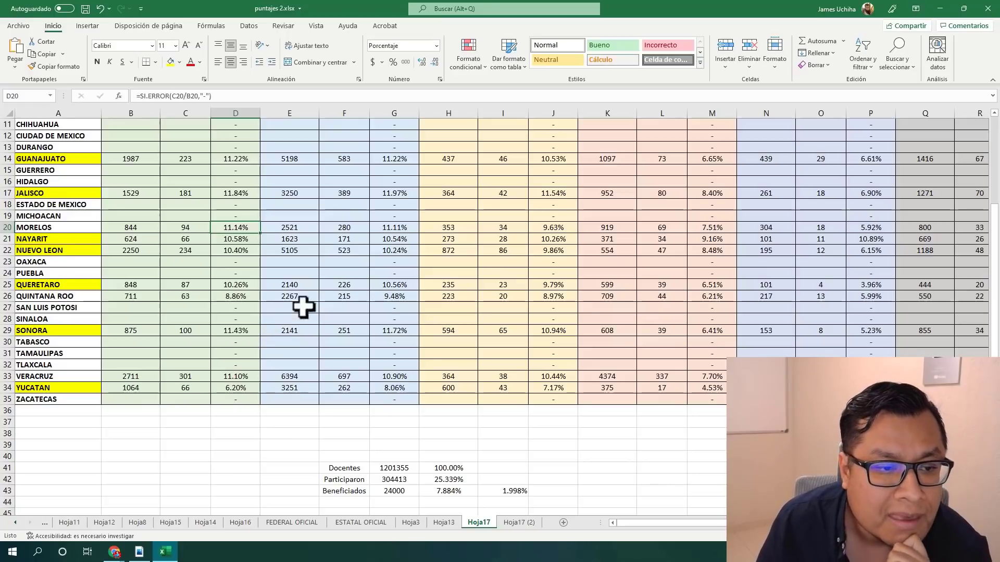
Check Morelos's participants, winners and percentage for Grupo 2 and Grupo 3, cells E20 to J20
click(312, 229)
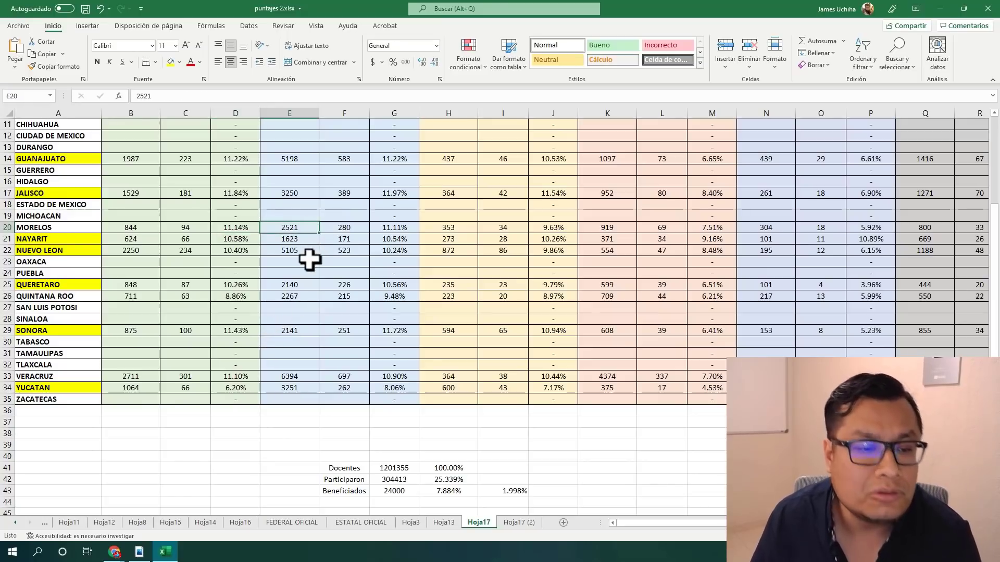
click(356, 230)
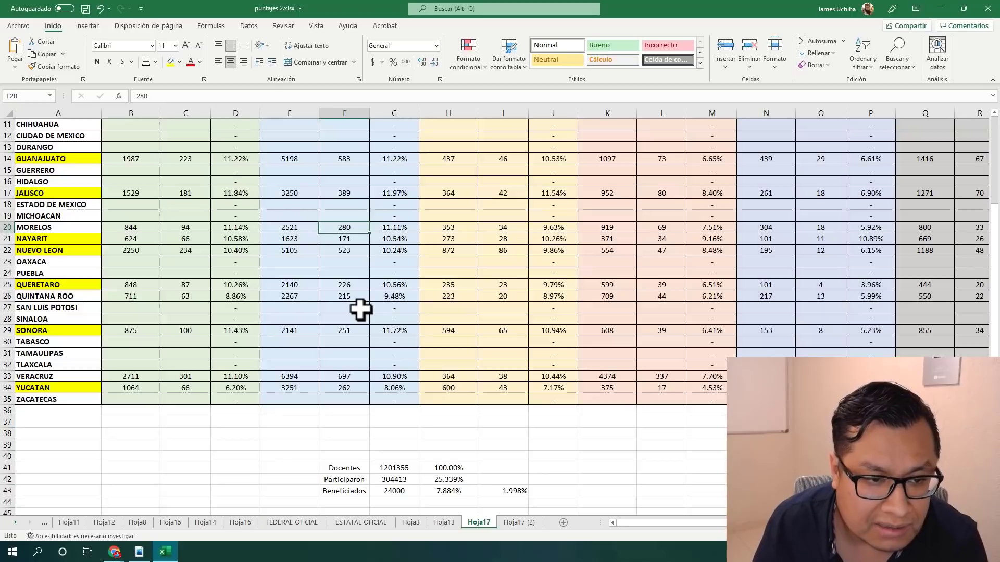
click(404, 229)
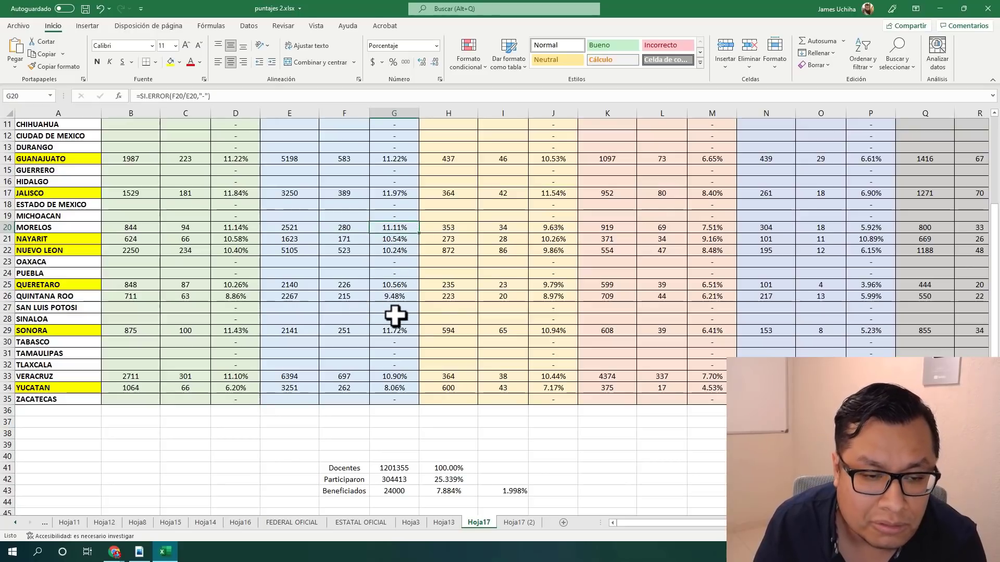
click(457, 230)
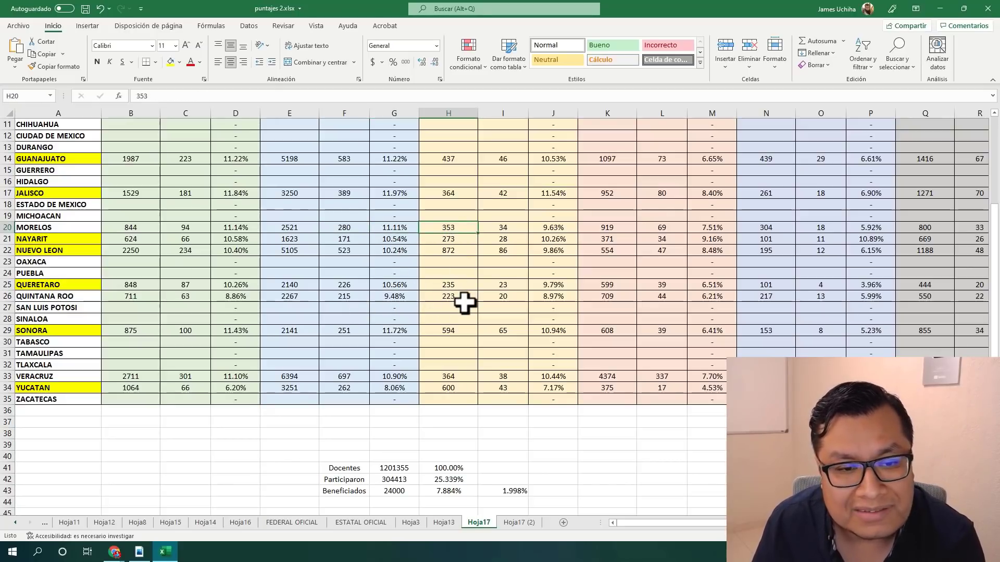
click(517, 230)
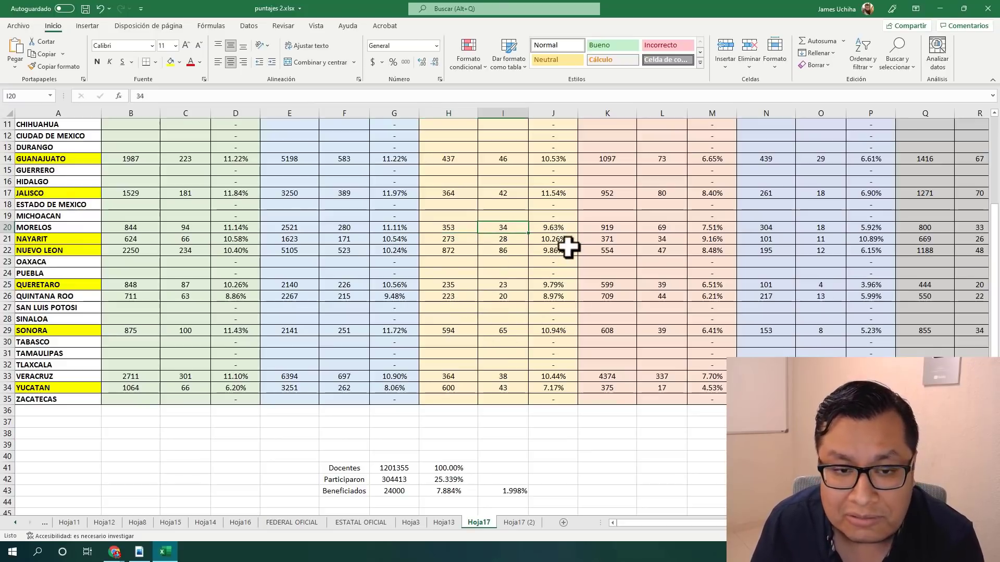
click(562, 230)
Check Morelos's participants, winners and percentage for Grupo 4, cells K20 to M20
drag(684, 523, 698, 495)
click(426, 230)
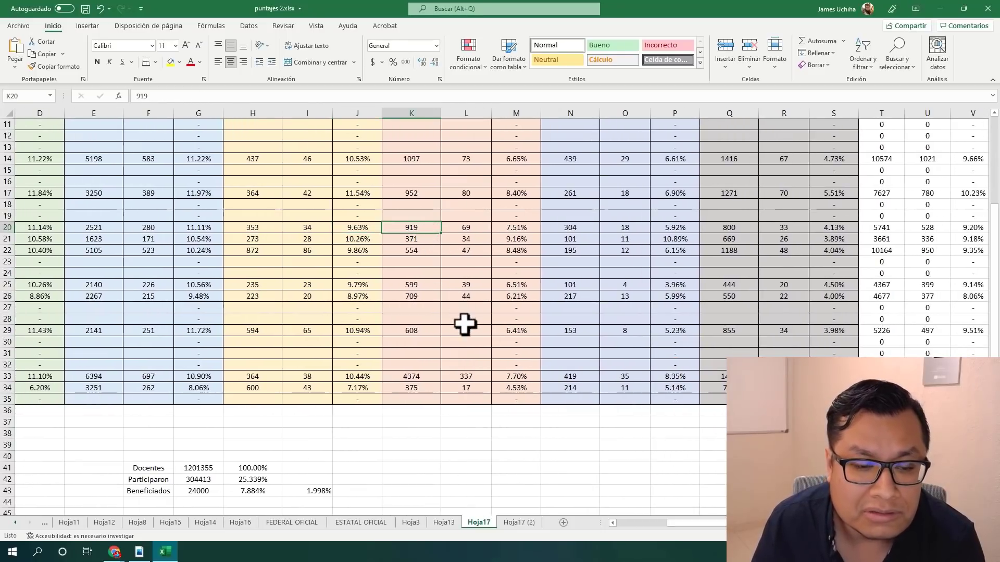
click(485, 231)
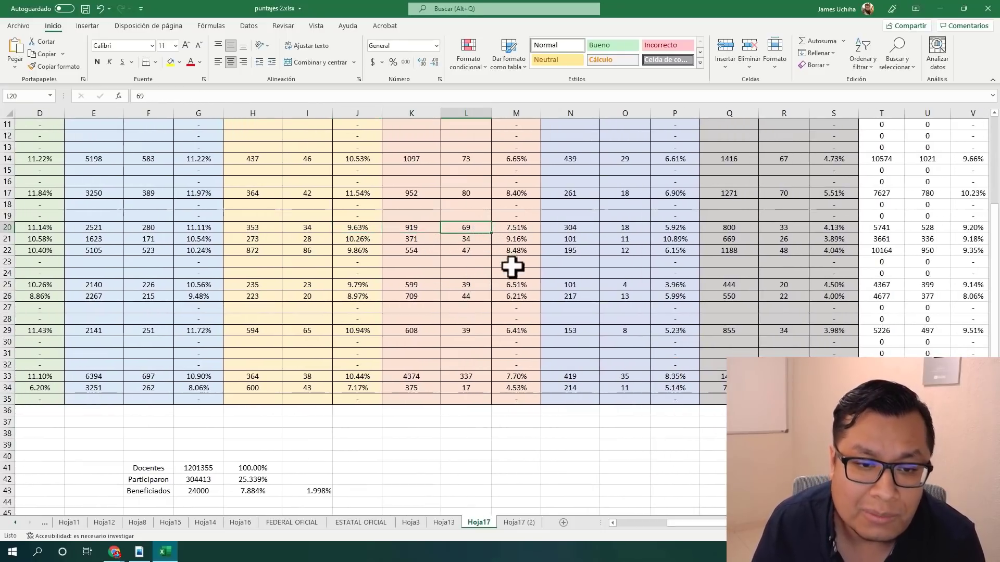
click(516, 232)
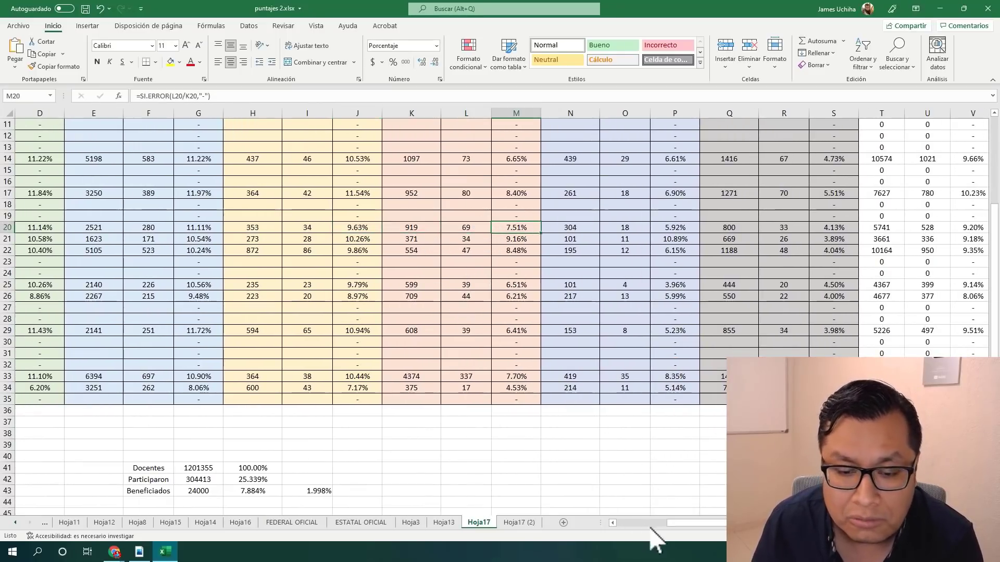
Check Morelos's participants, winners and percentage for Grupo 5 and Grupo 6, cells N20 to S20
drag(673, 524, 698, 525)
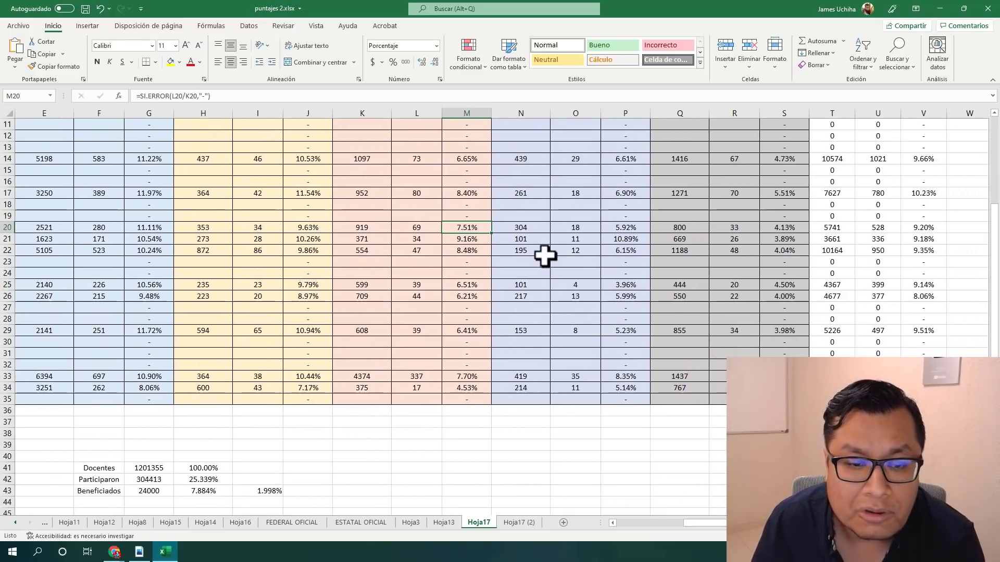
click(546, 228)
click(591, 229)
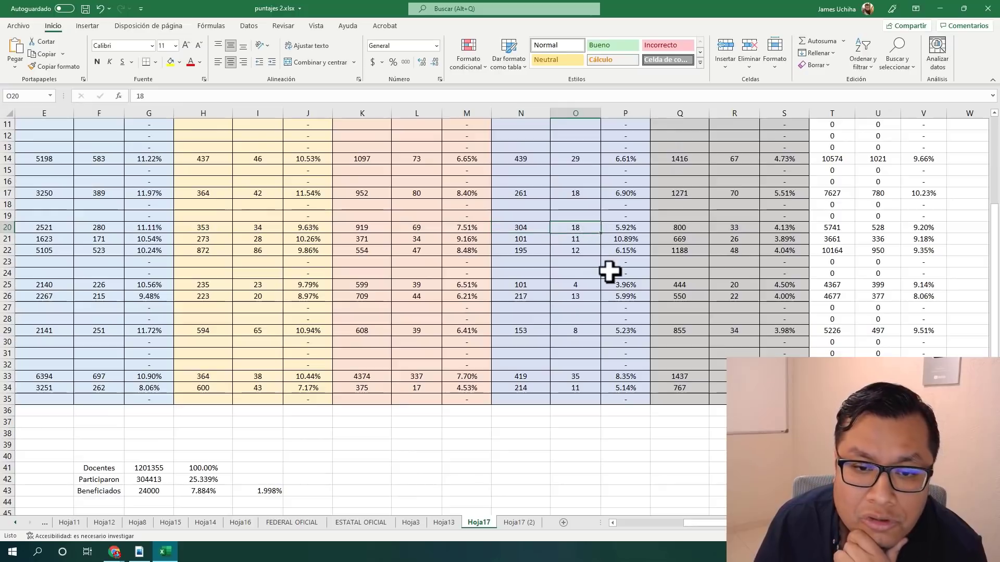
click(627, 233)
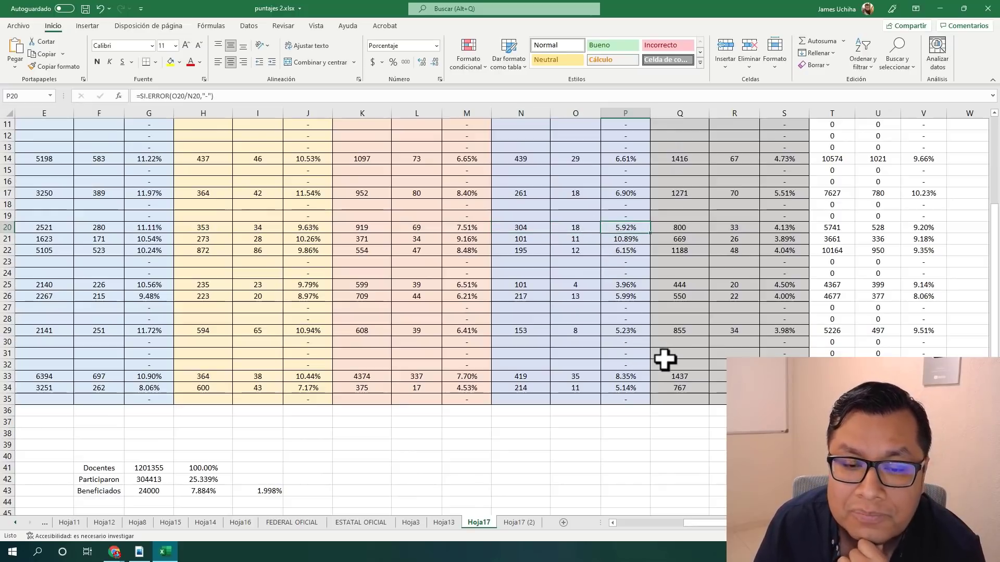
click(695, 229)
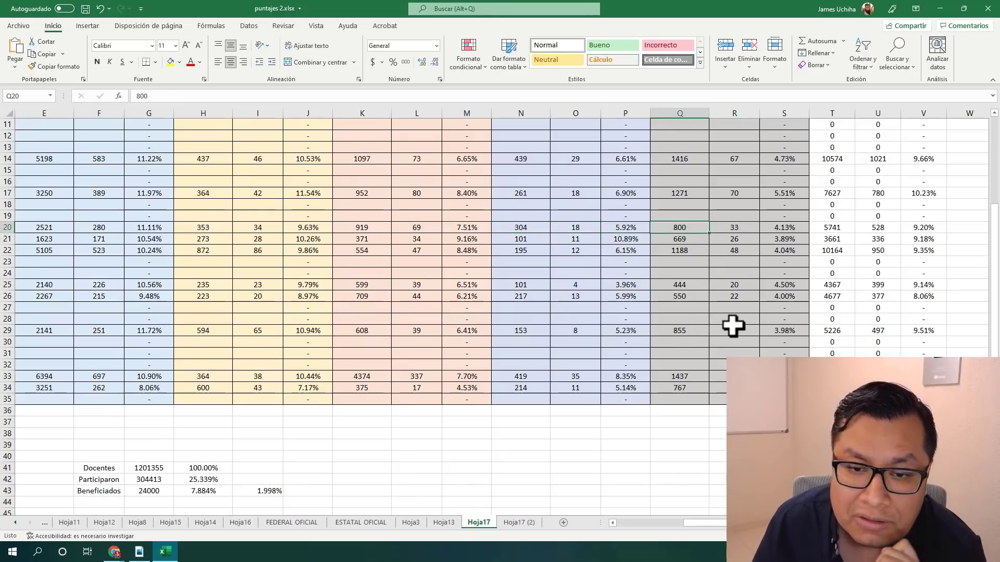
click(752, 229)
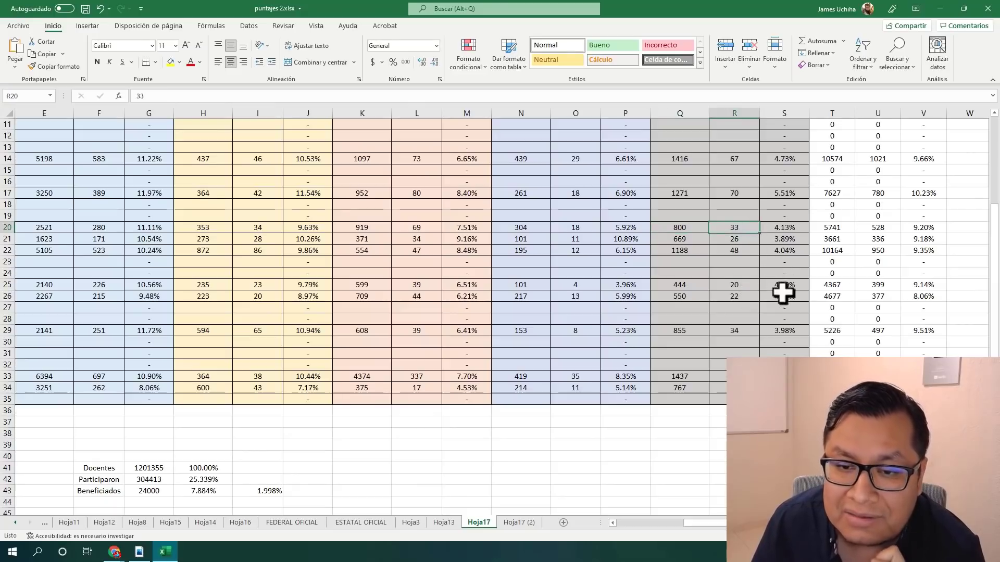
click(794, 229)
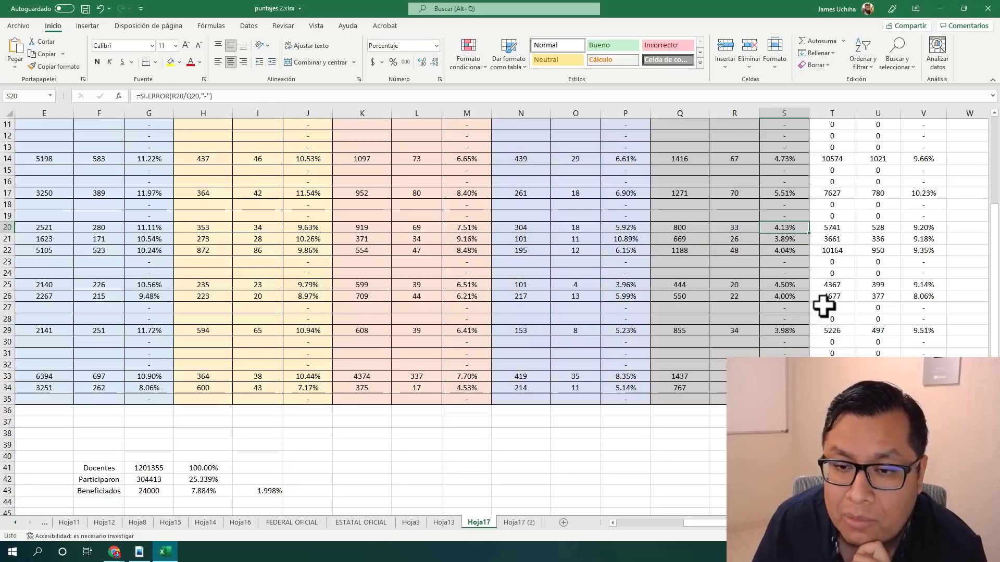
Check Morelos's total participants, total winners and overall percentage, cells T20 to V20
click(839, 228)
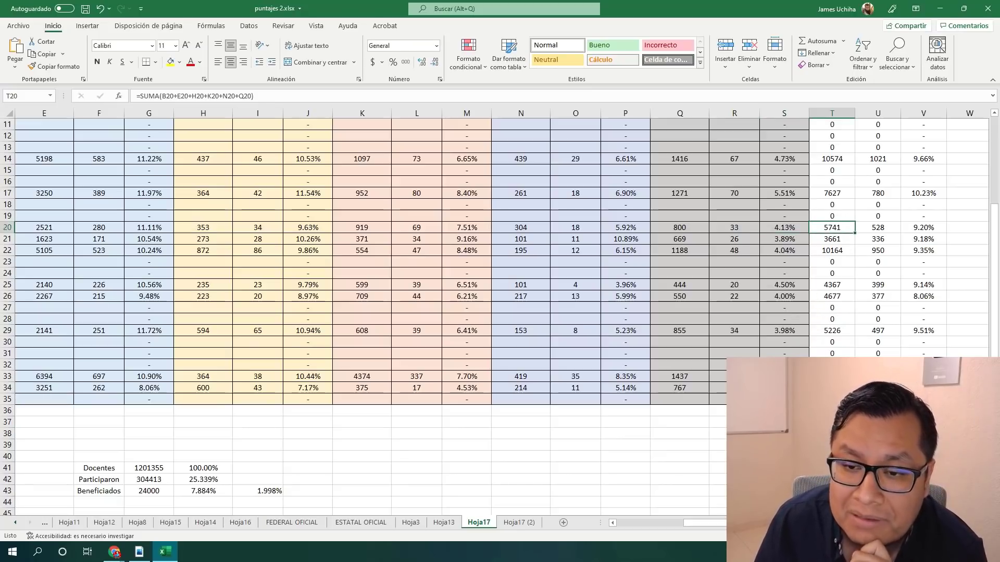
click(892, 231)
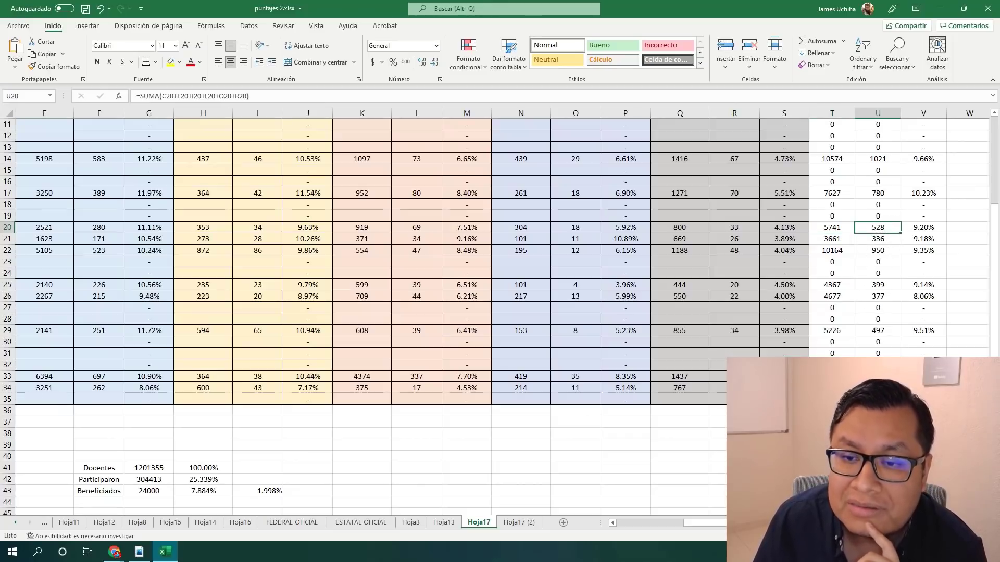
click(933, 228)
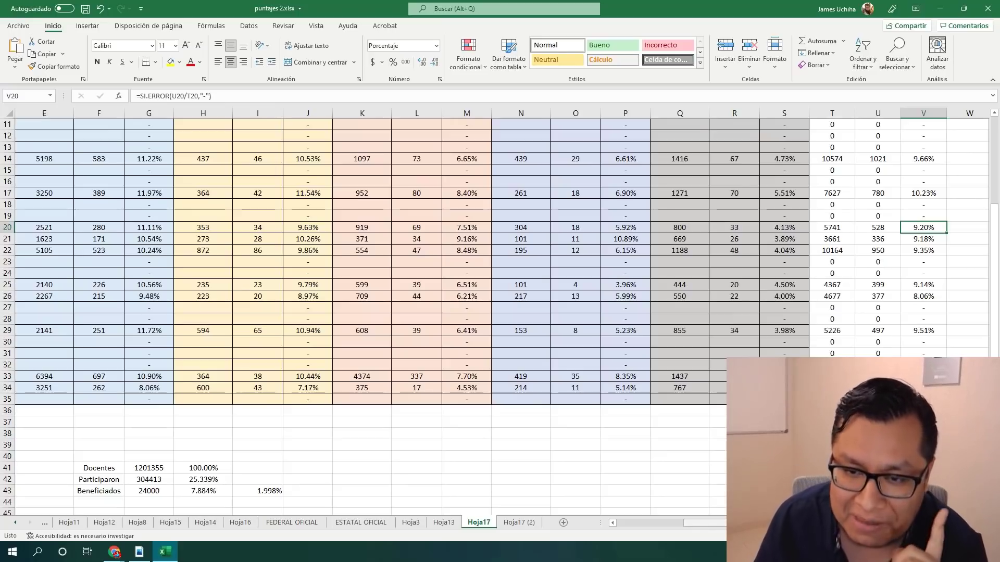
Select the Quintana Roo row and check its Grupo 1 participants, winners and percentage, cells B26 to D26
drag(703, 523, 638, 523)
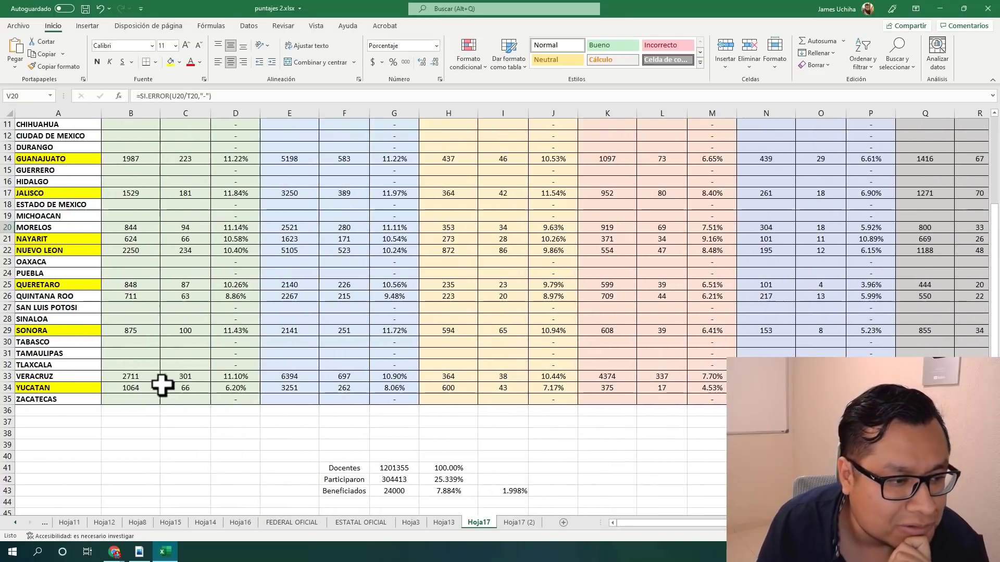
click(8, 296)
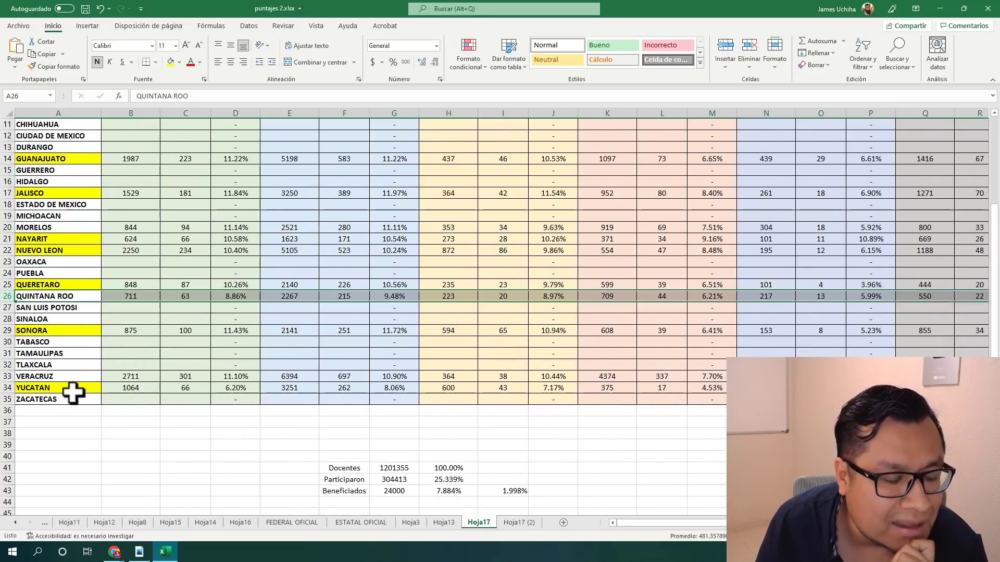
click(145, 298)
click(189, 298)
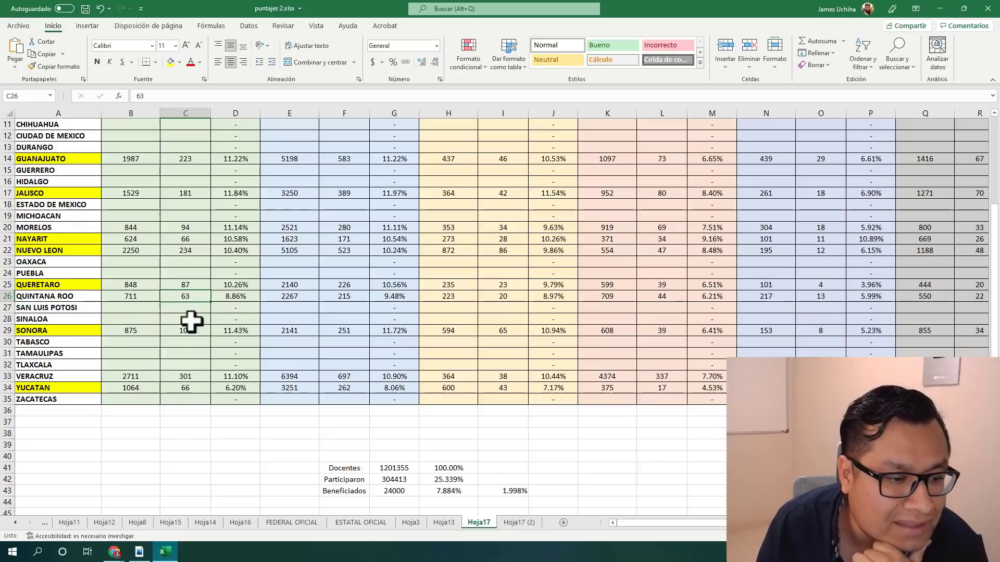
click(255, 301)
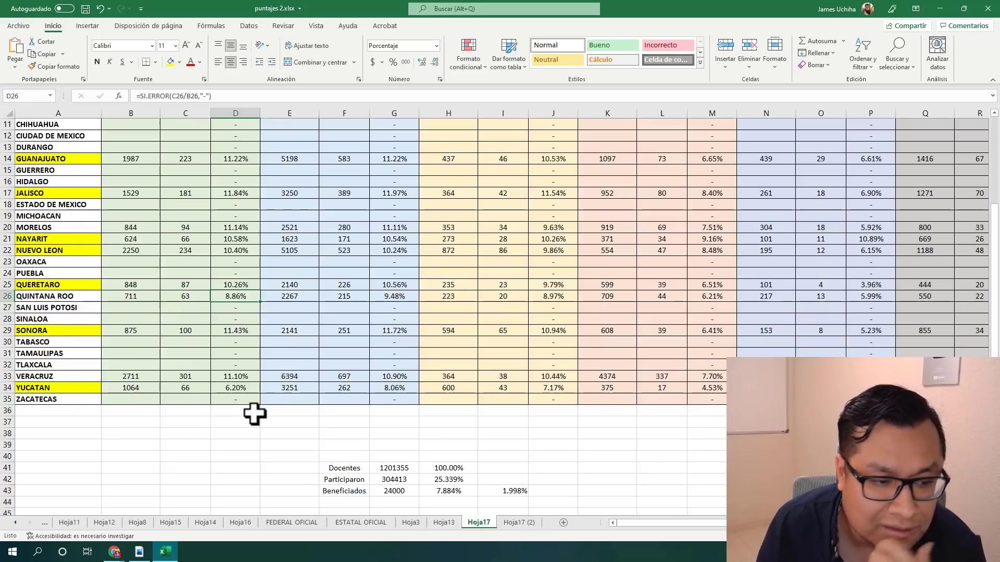
Check Quintana Roo's participants, winners and percentage for Grupo 2 and Grupo 3, cells E26 to J26
click(301, 299)
click(354, 299)
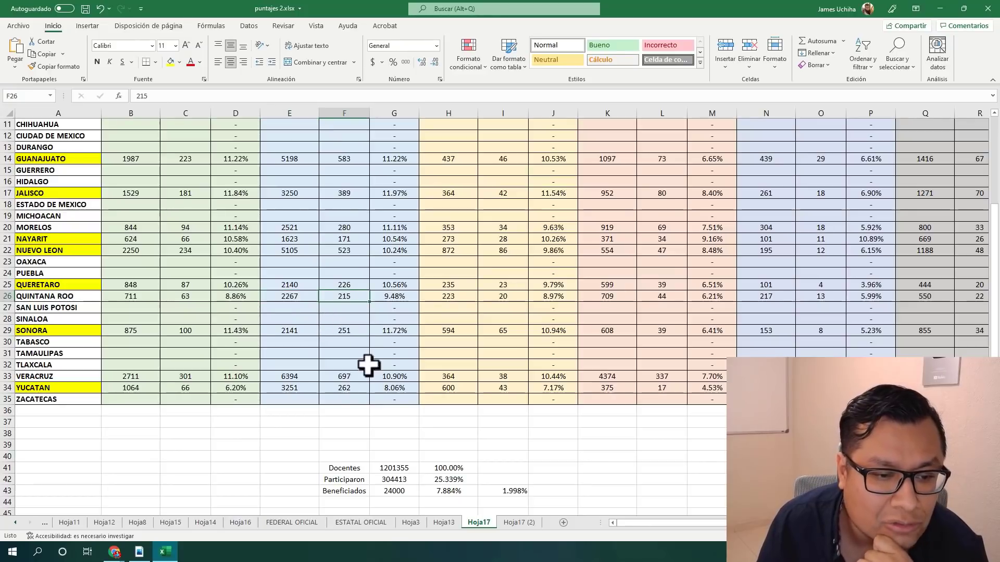
click(411, 298)
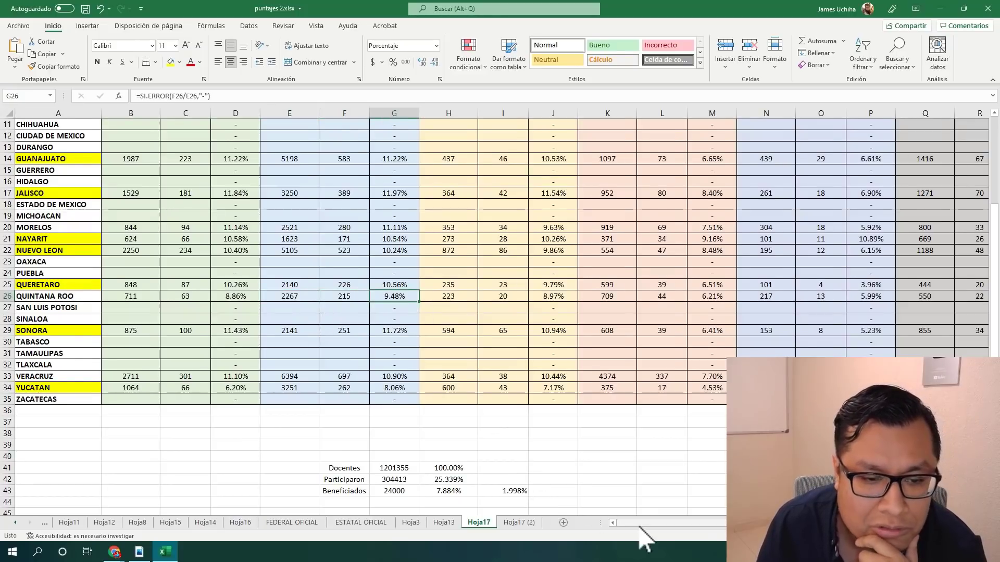
drag(640, 526, 651, 527)
click(377, 298)
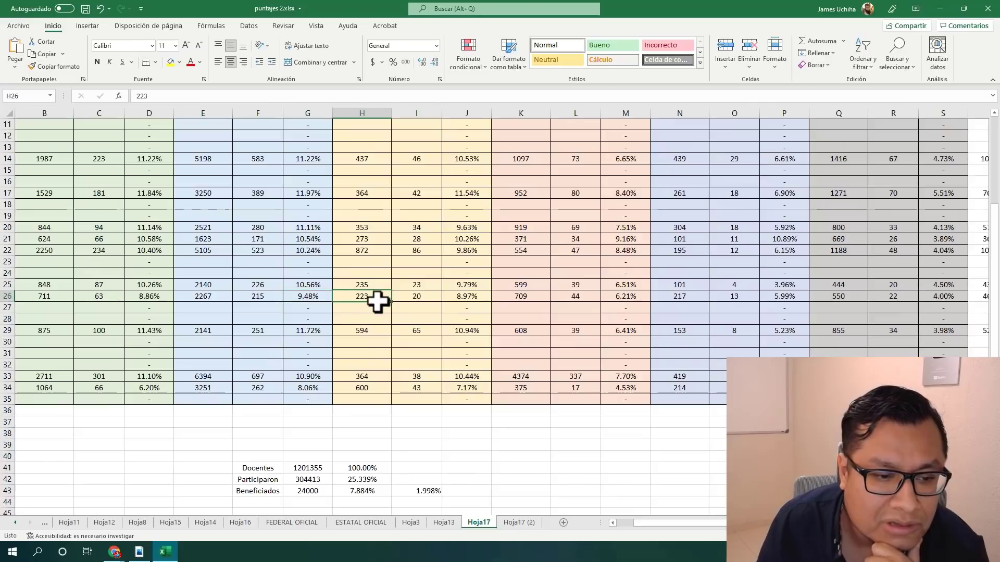
click(433, 298)
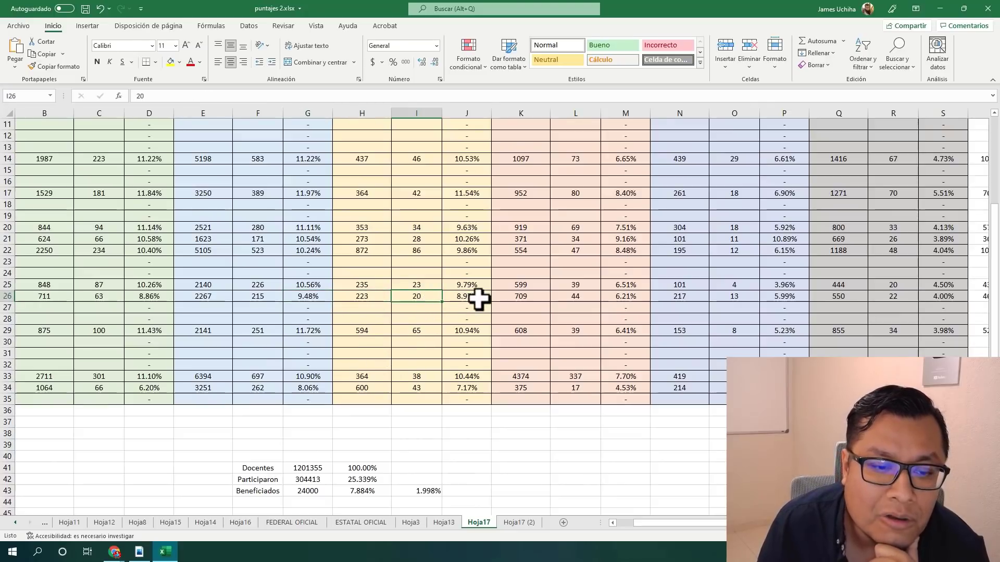
click(478, 298)
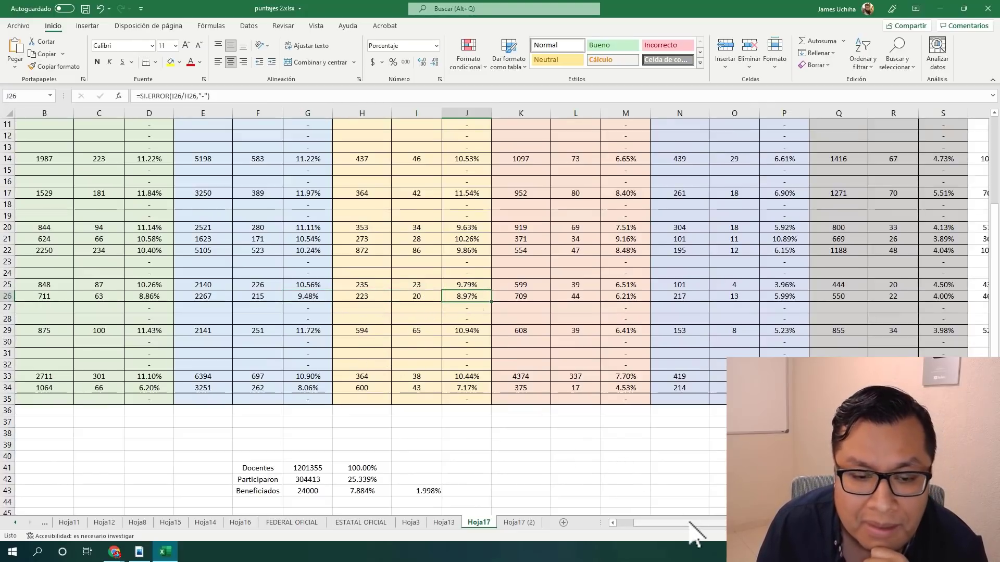
Check Quintana Roo's participants, winners and percentage for Grupo 4 and Grupo 5, cells K26 to P26
drag(687, 524, 738, 523)
click(384, 297)
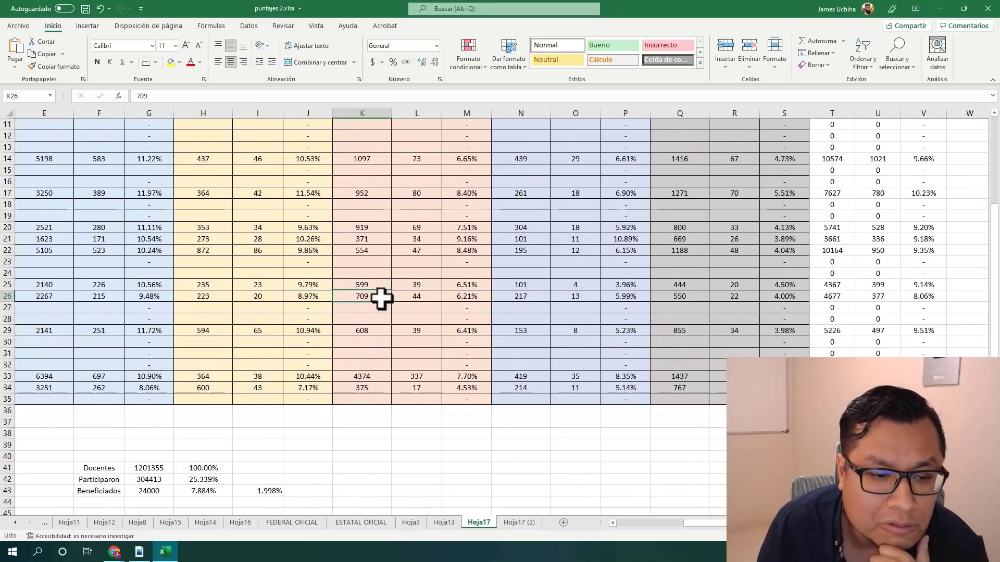
click(429, 296)
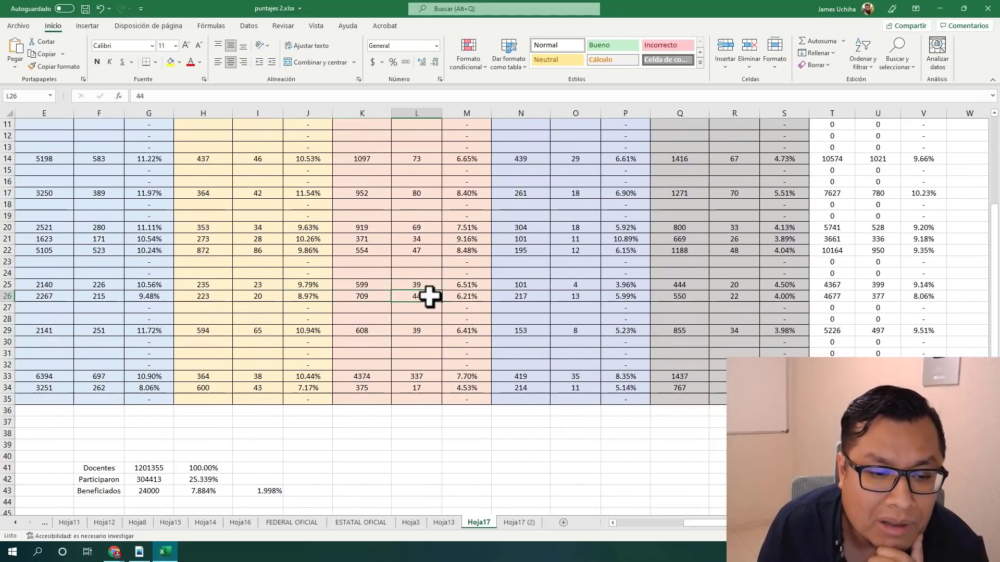
click(473, 296)
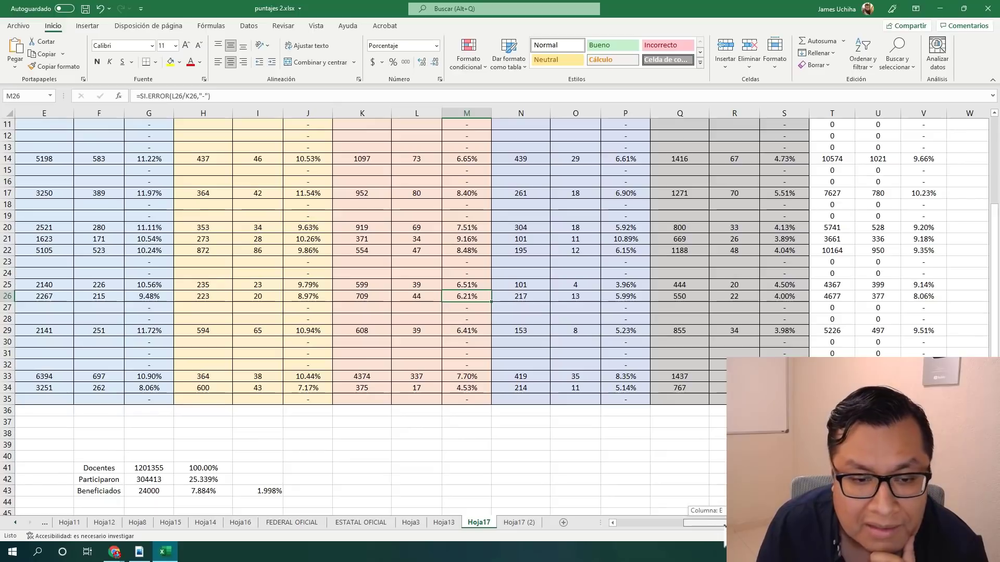
click(527, 296)
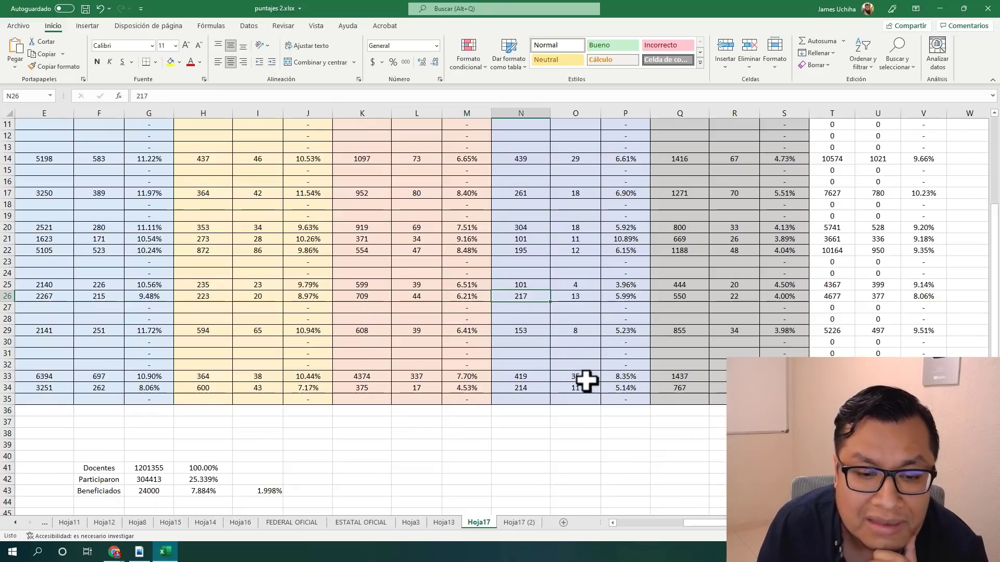
click(585, 297)
click(635, 300)
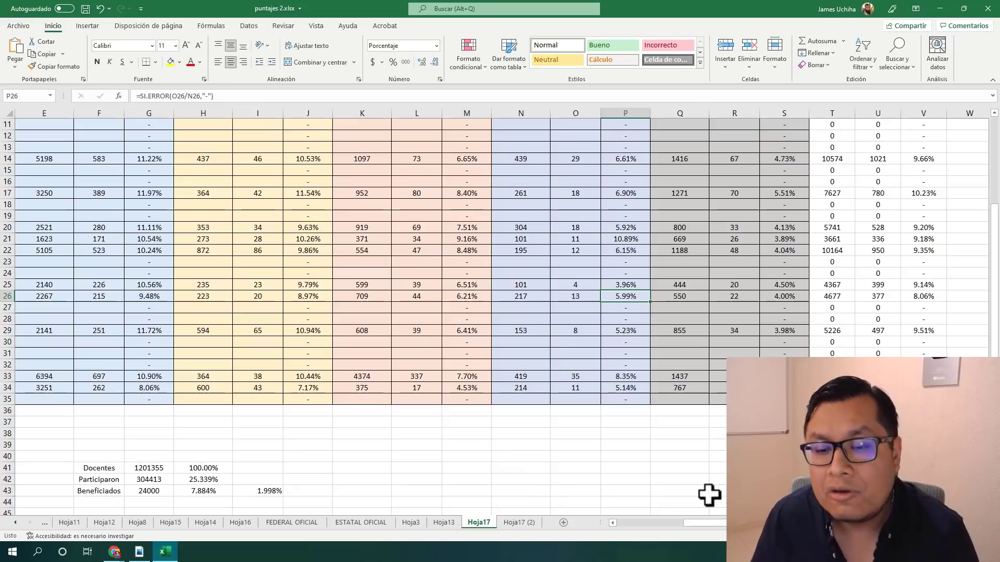
Check Quintana Roo's Grupo 6 figures in Q26 to S26 and its total participants and winners in T26 and U26
click(694, 297)
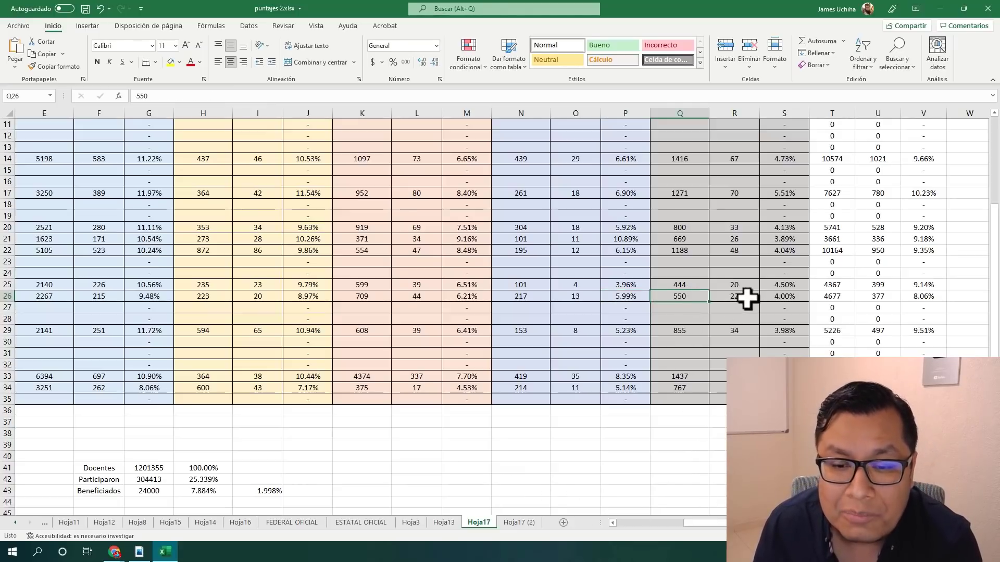
click(747, 298)
click(795, 301)
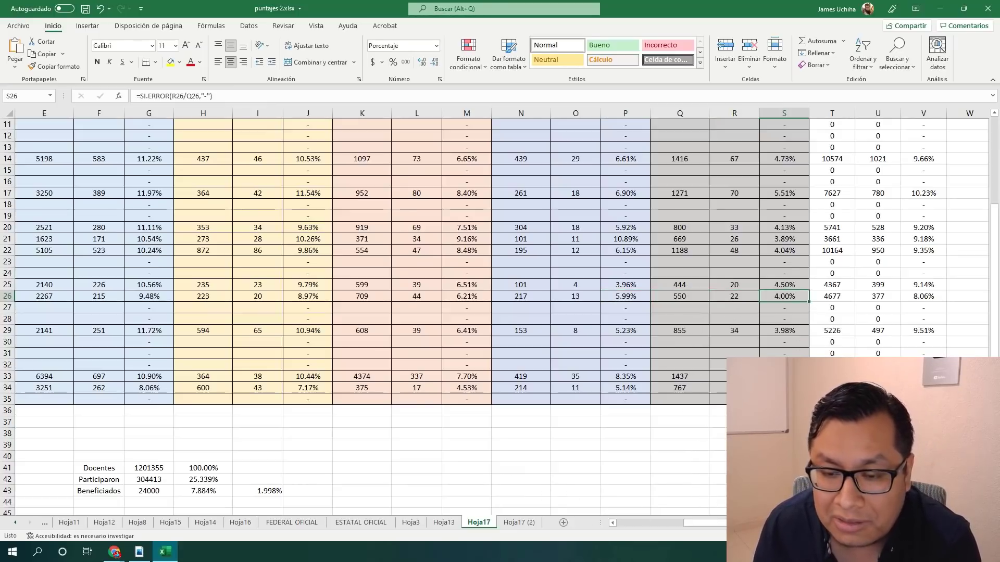
click(843, 298)
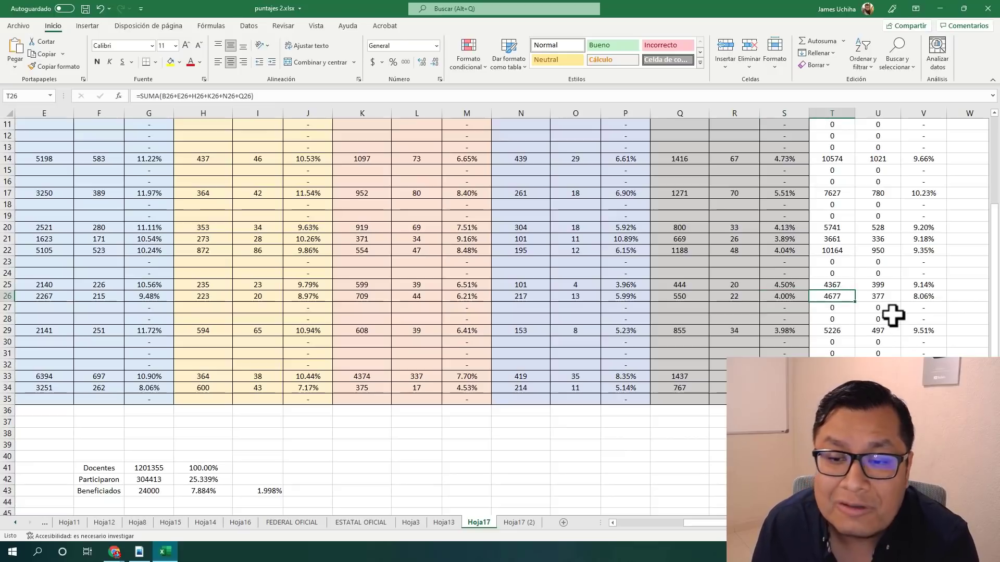
click(890, 298)
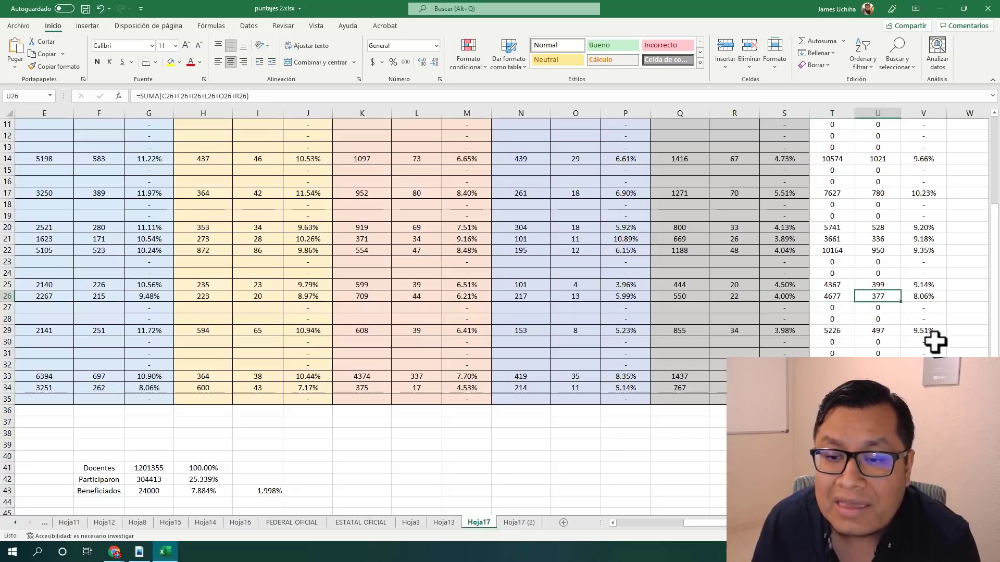
key(Left)
scroll(926, 299, up, 1)
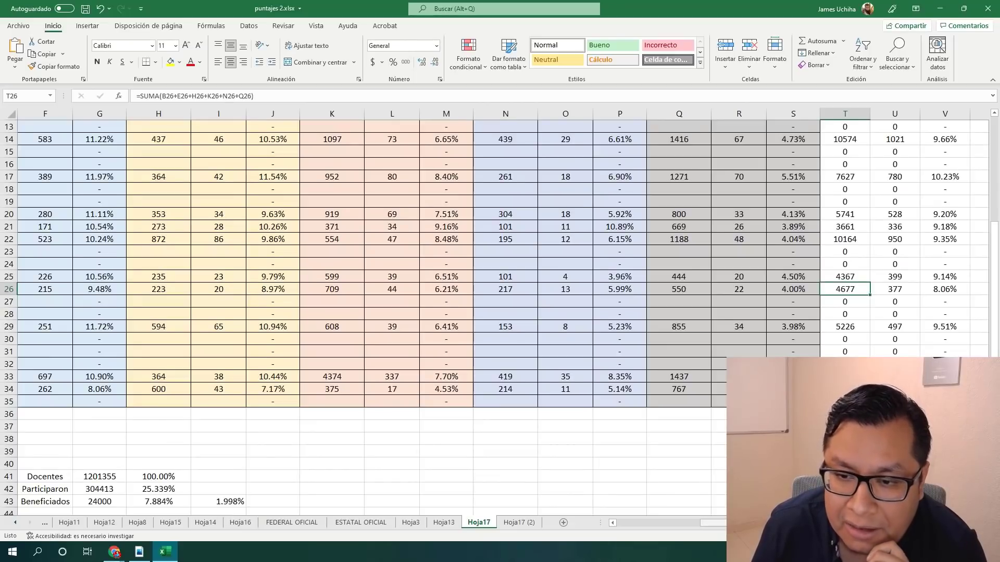
Compare Queretaro's total winners and overall percentage with Quintana Roo's, selecting the percentage cells V25 and V26
scroll(480, 475, left, 5)
click(4, 289)
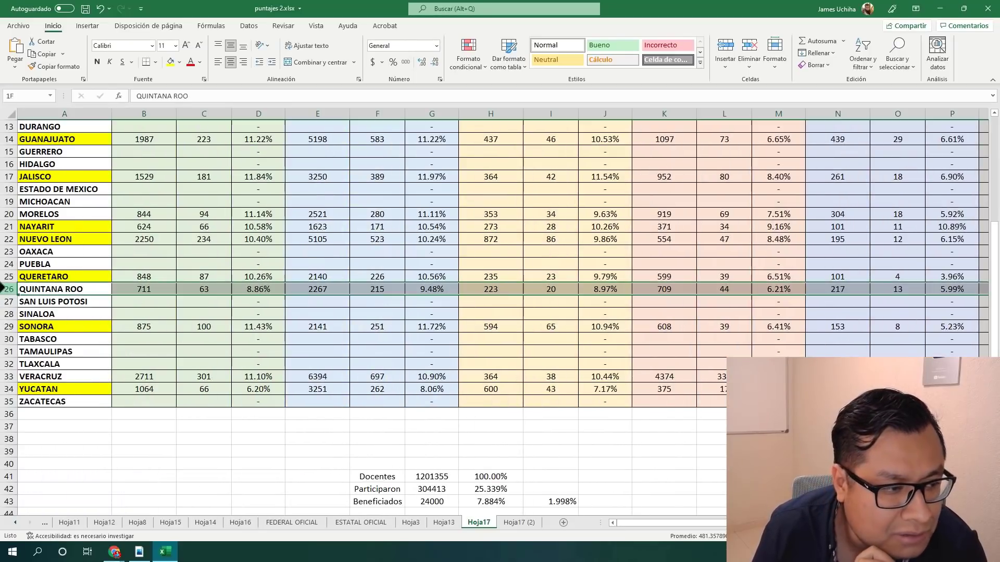
click(4, 276)
drag(625, 523, 708, 523)
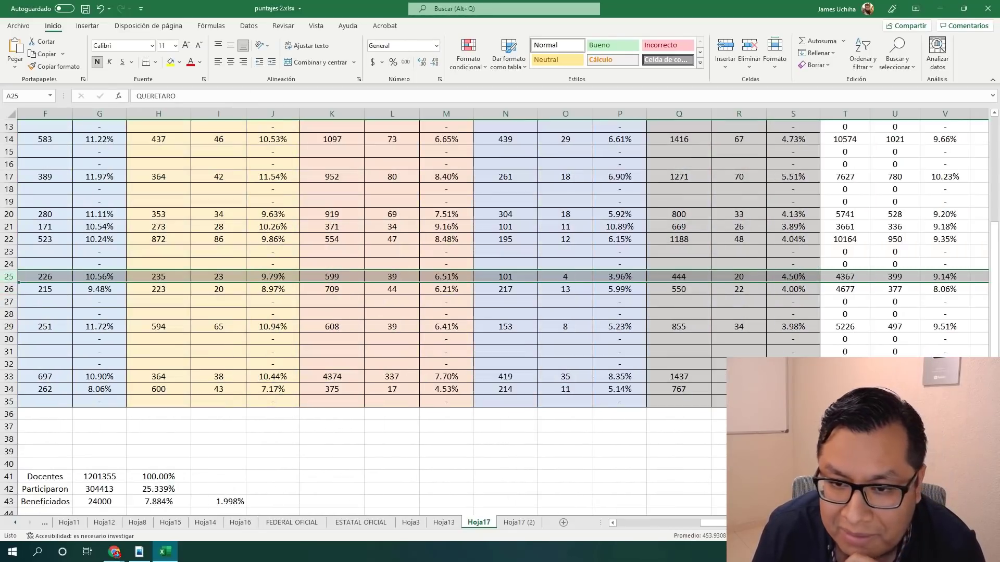
click(899, 278)
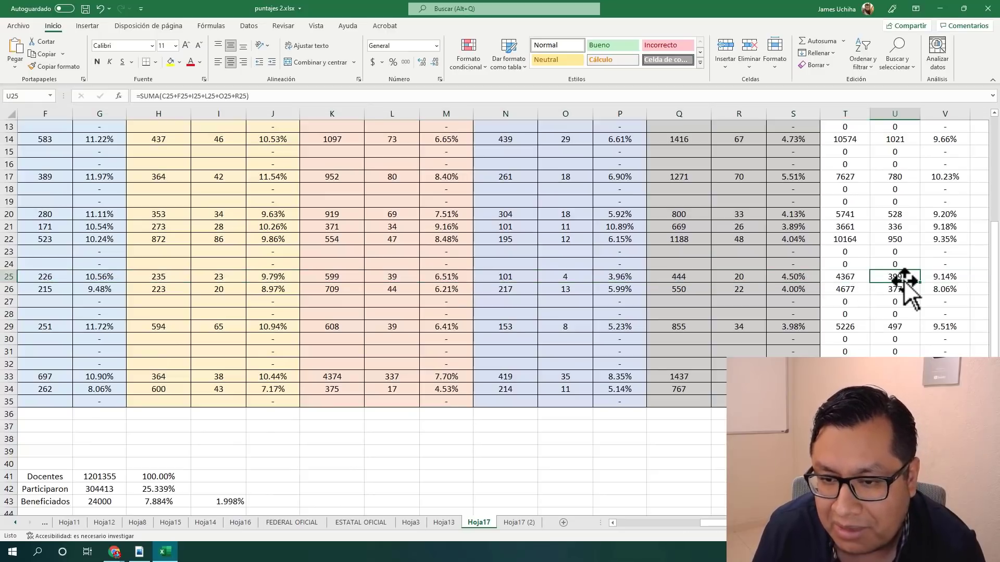
drag(955, 276, 957, 294)
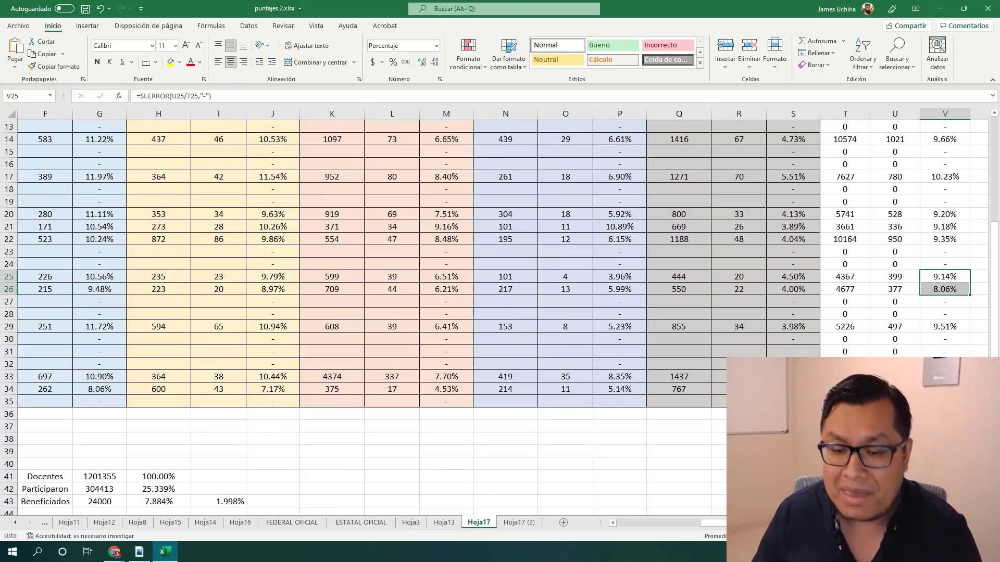
Select the Veracruz row and check its Grupo 1 participants, winners and percentage, cells B33 to D33
scroll(446, 474, left, 5)
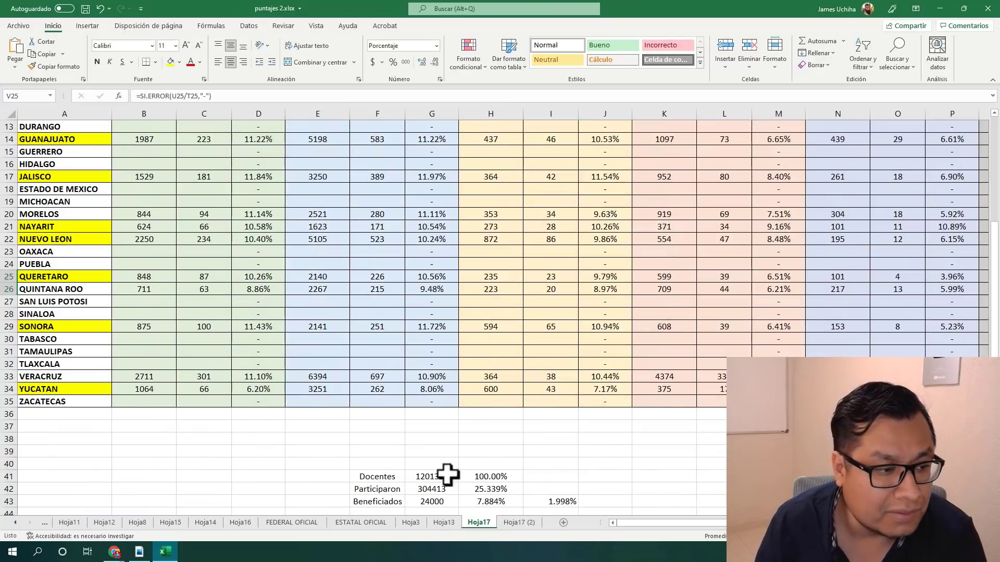
click(7, 376)
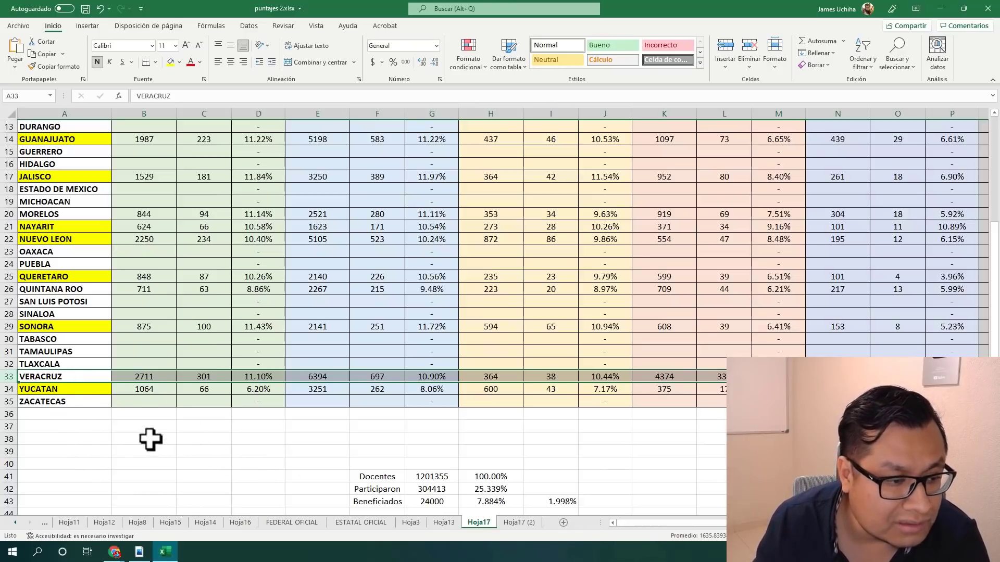
click(166, 377)
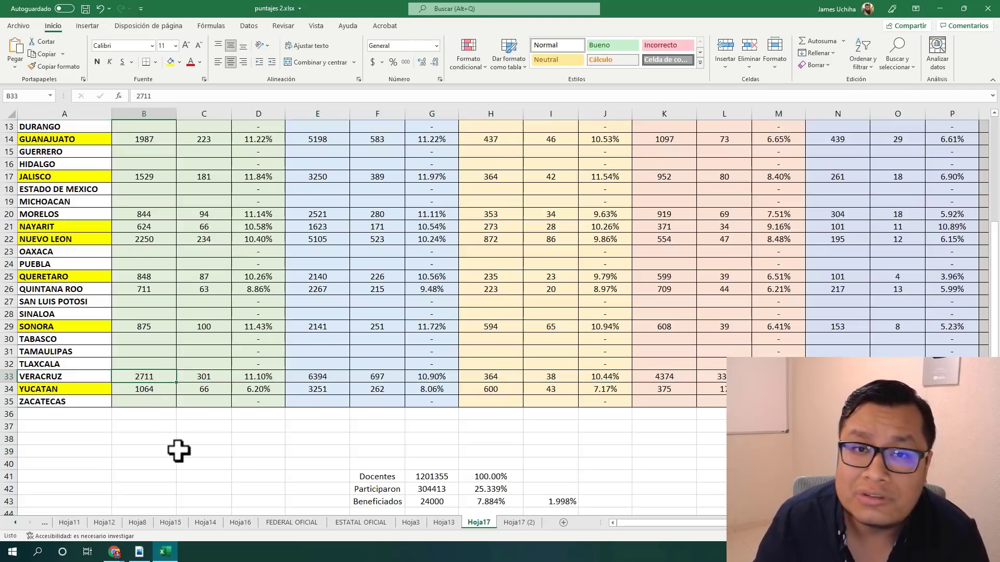
click(221, 378)
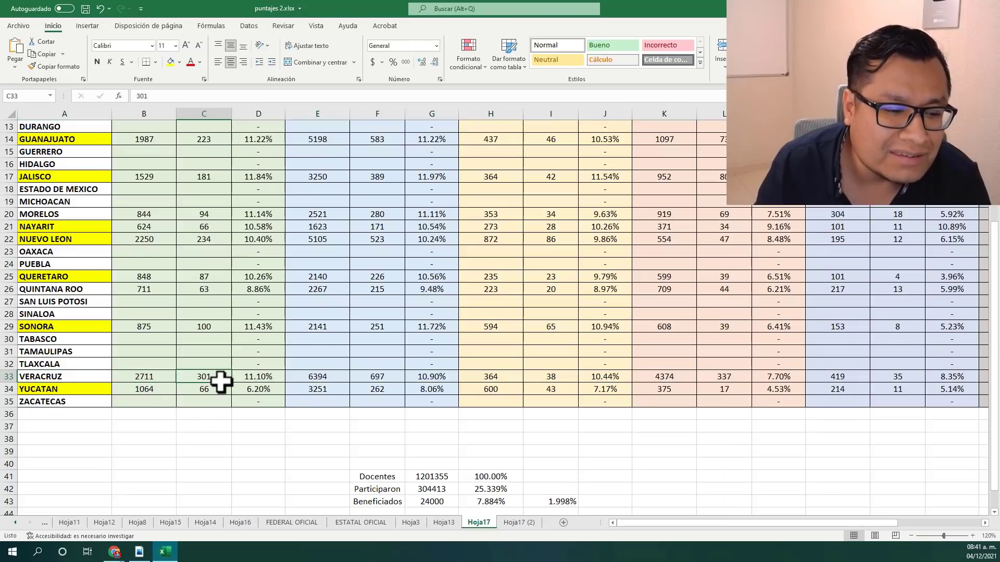
click(258, 377)
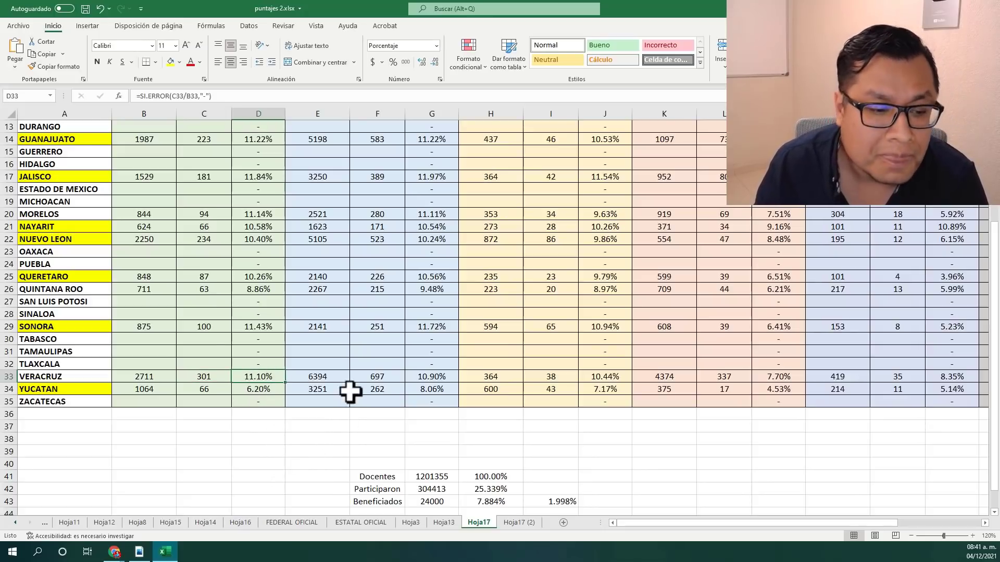
Check Veracruz's participants, winners and percentage for Grupo 2 and Grupo 3, cells E33 to J33
click(334, 378)
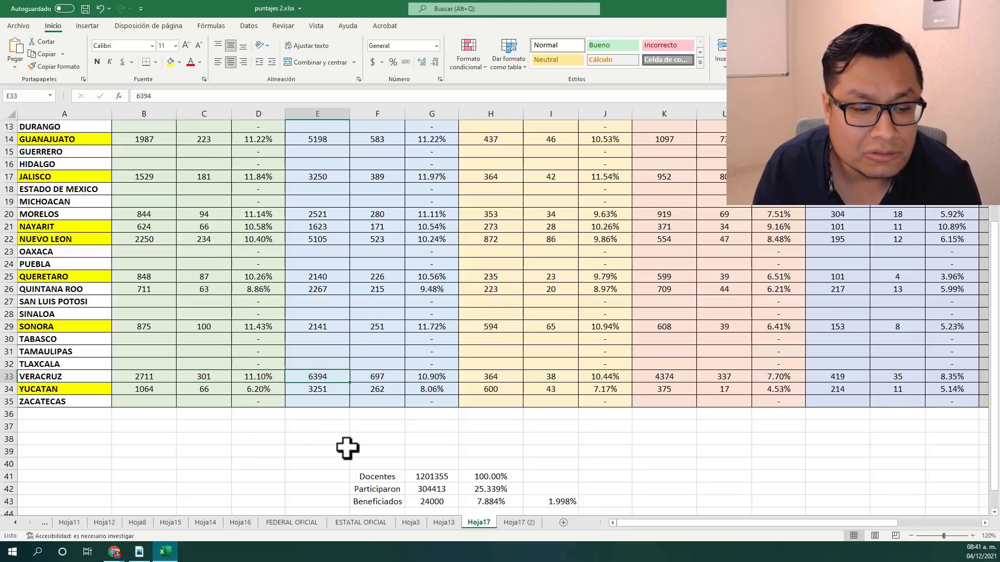
click(392, 380)
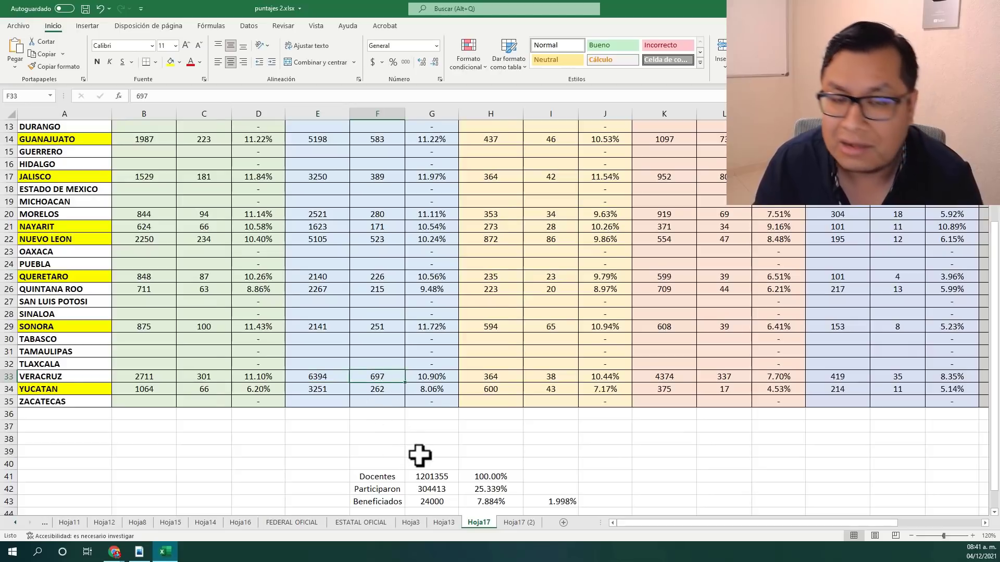
click(447, 382)
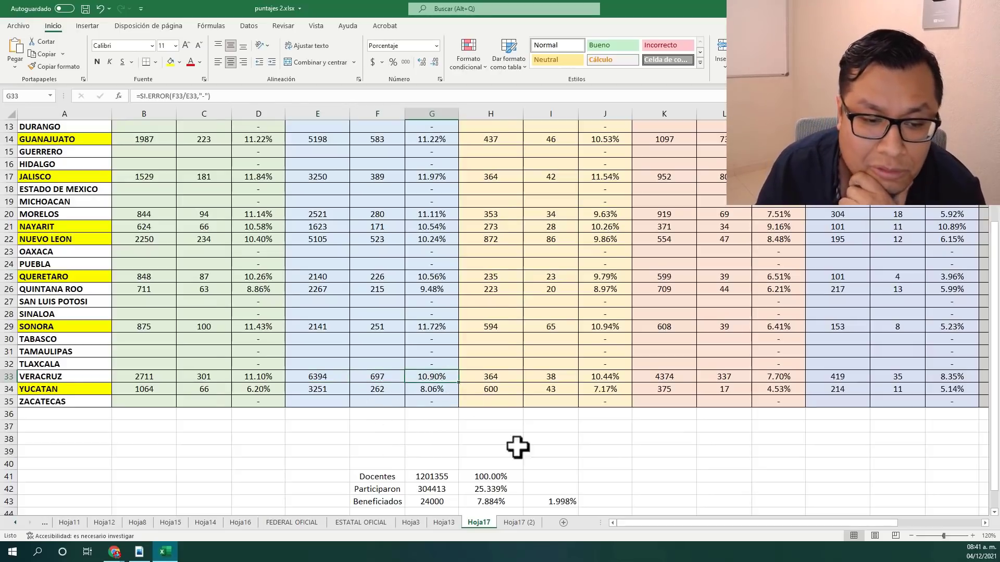
drag(672, 522, 727, 537)
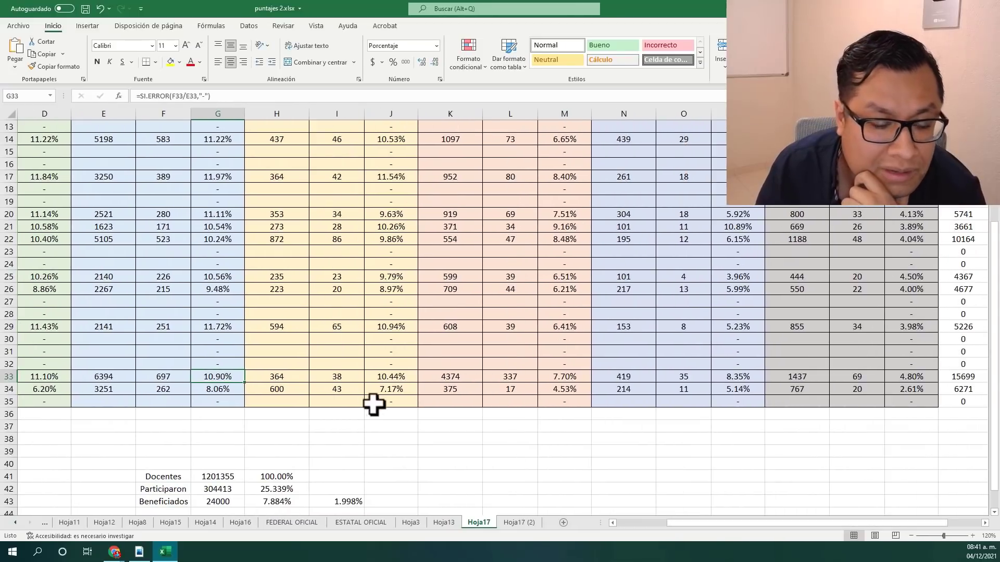
click(301, 380)
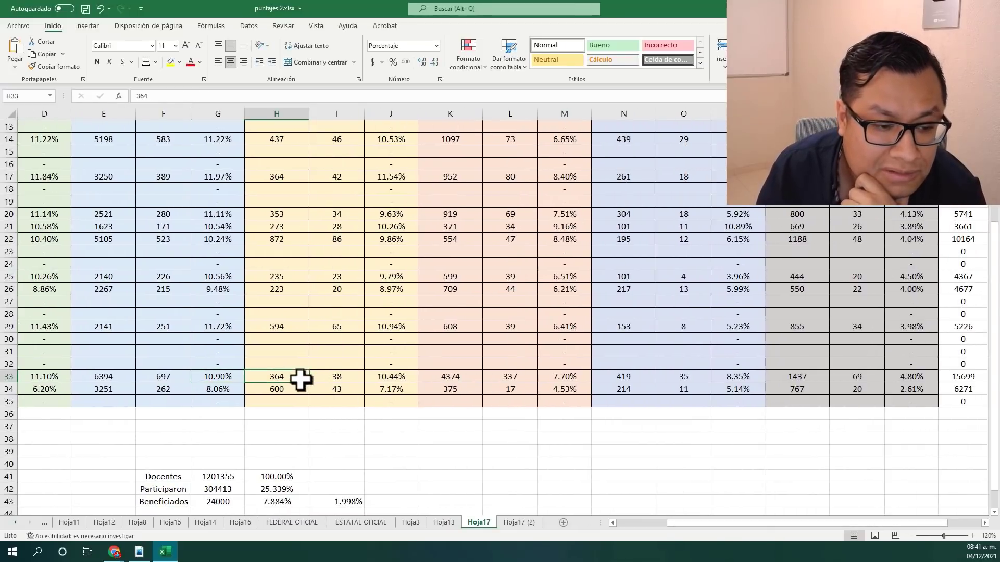
click(337, 381)
click(391, 379)
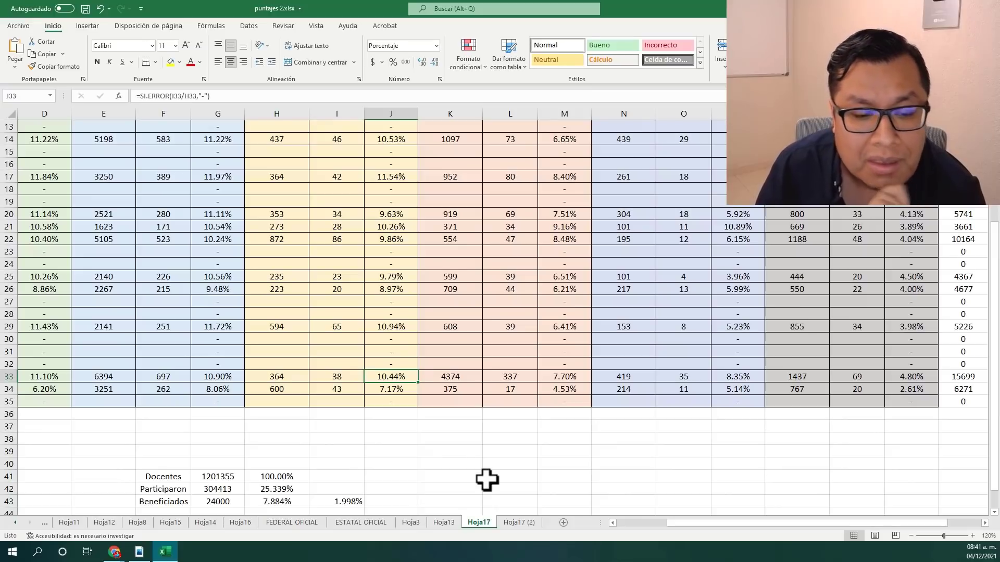
Check Veracruz's participants, winners and percentage for Grupo 4 and Grupo 5, cells K33 to P33
click(466, 381)
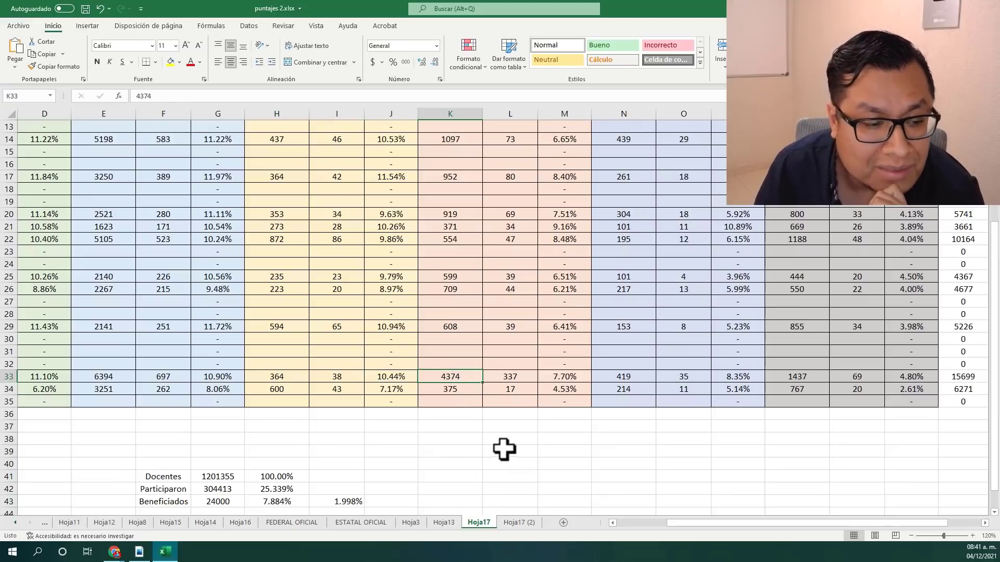
click(535, 383)
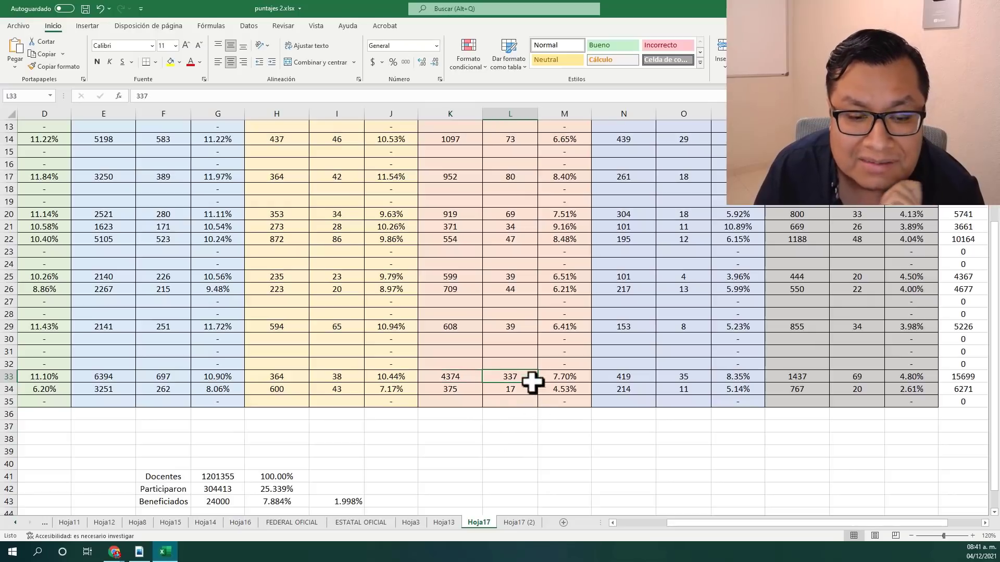
click(576, 383)
drag(726, 524, 759, 524)
click(517, 381)
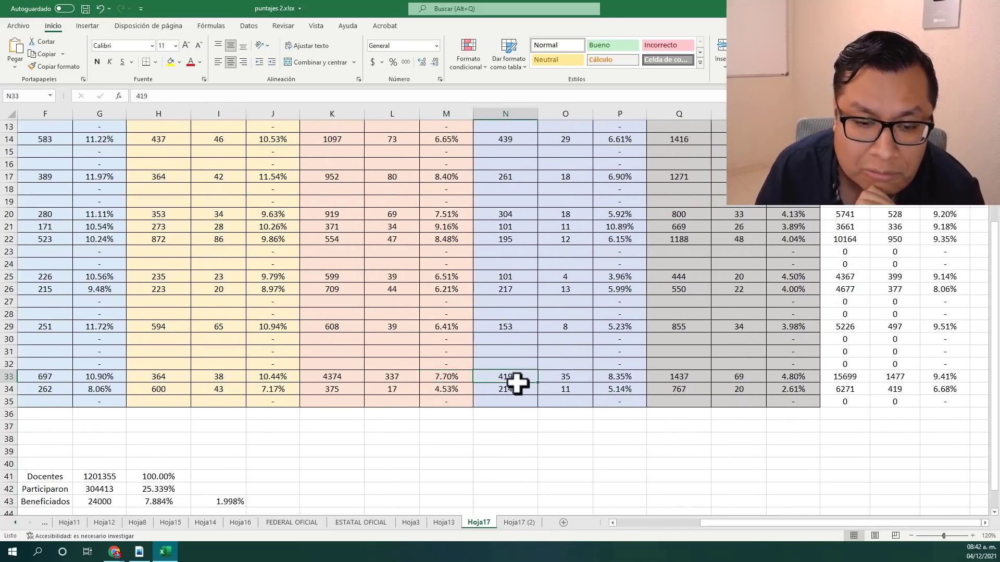
click(578, 380)
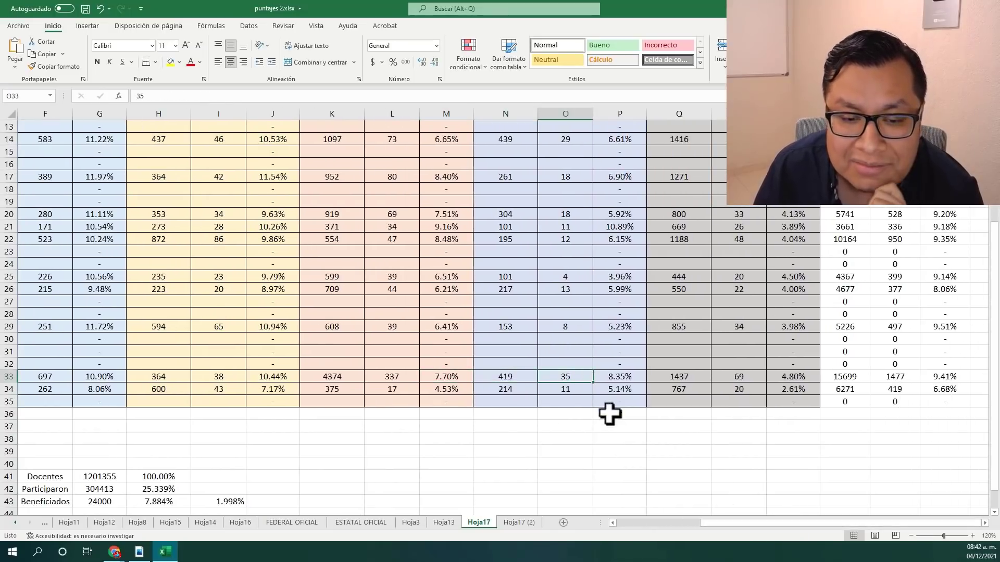
click(631, 383)
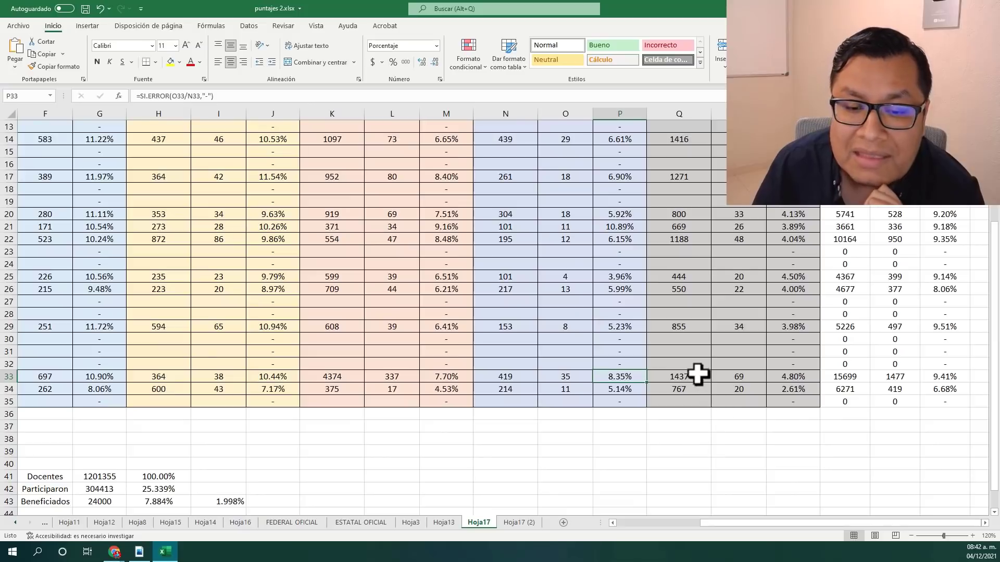
Check Veracruz's Grupo 6 figures in Q33 to S33 and its total winners in U33
click(699, 375)
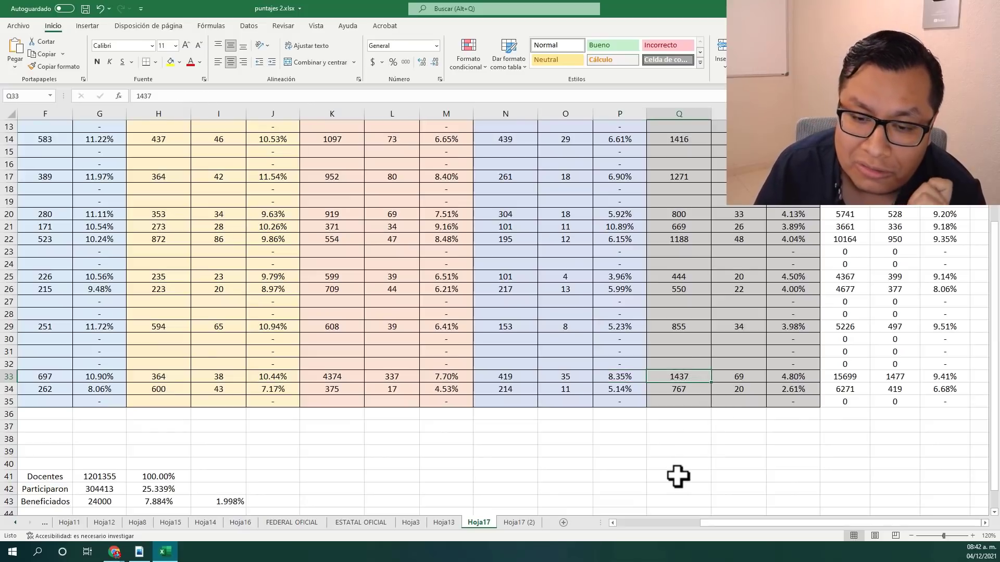
click(755, 378)
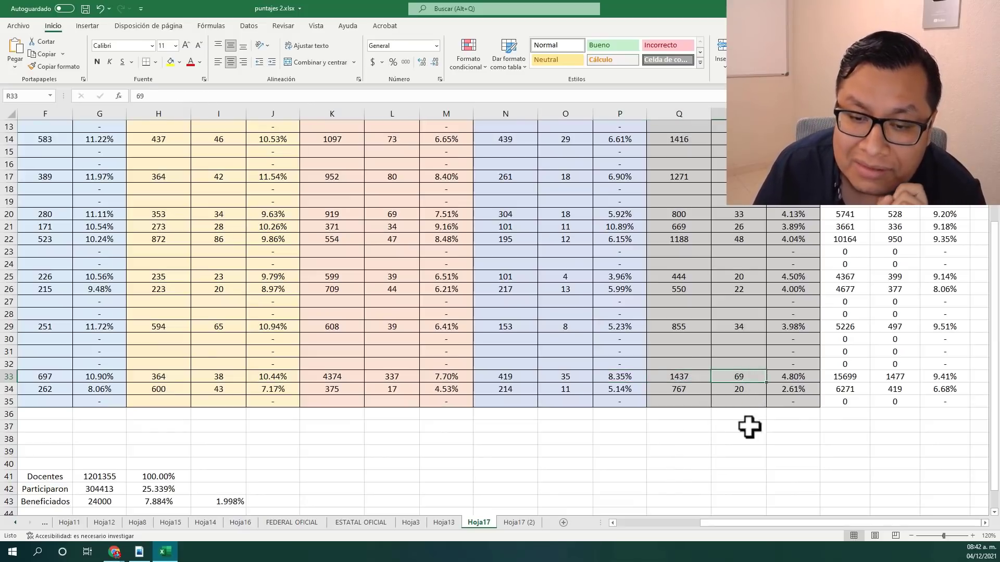
click(800, 379)
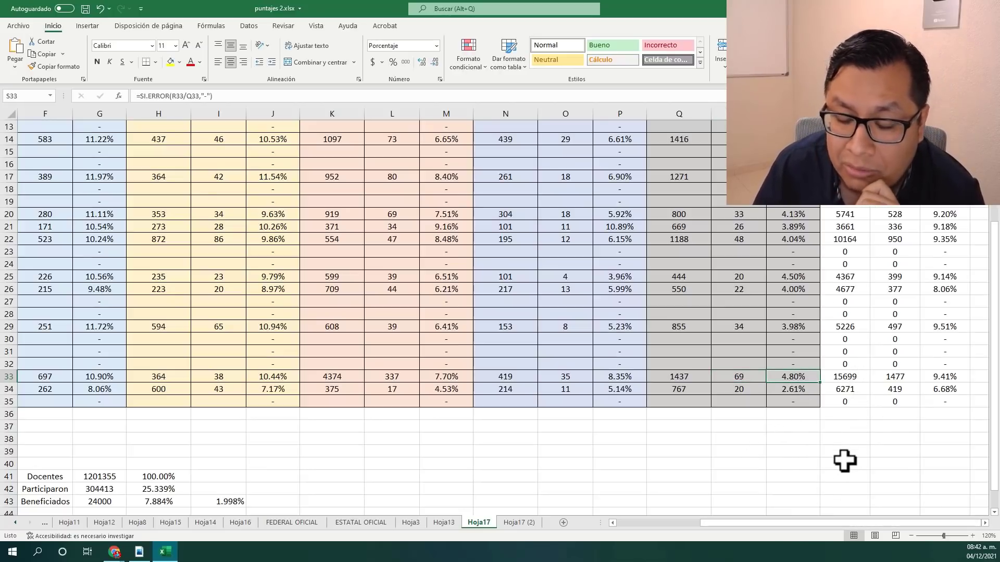
click(909, 380)
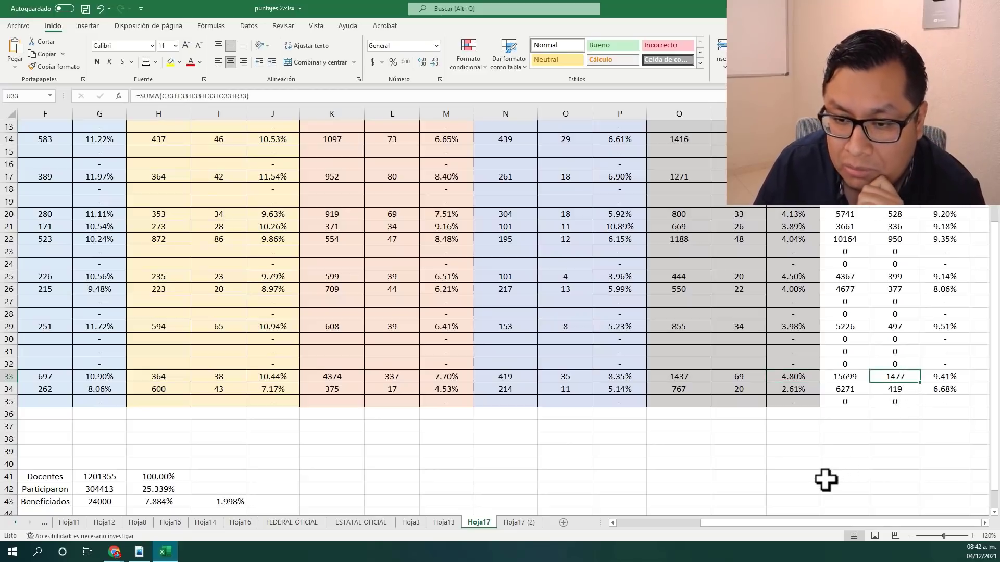
drag(822, 523, 620, 523)
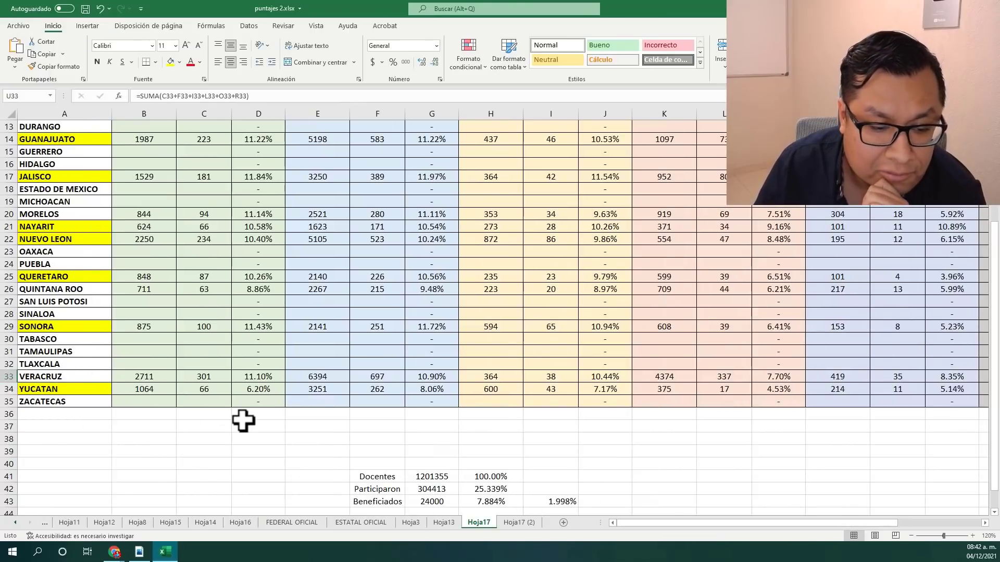
Open the state-level sheet Hoja17 (2), select the Morelos row and check its Grupo 1 figures in B20 to D20
click(519, 522)
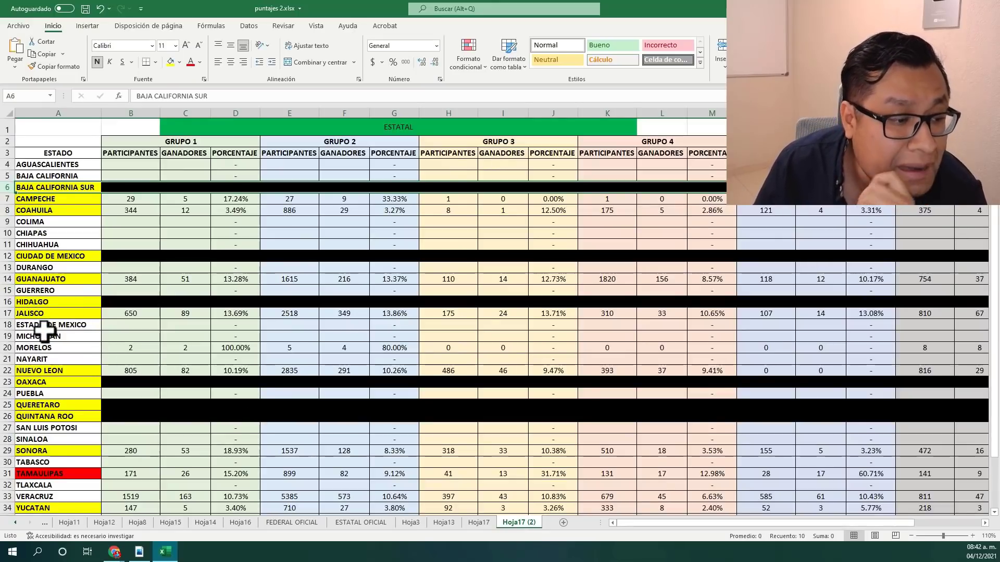
click(4, 348)
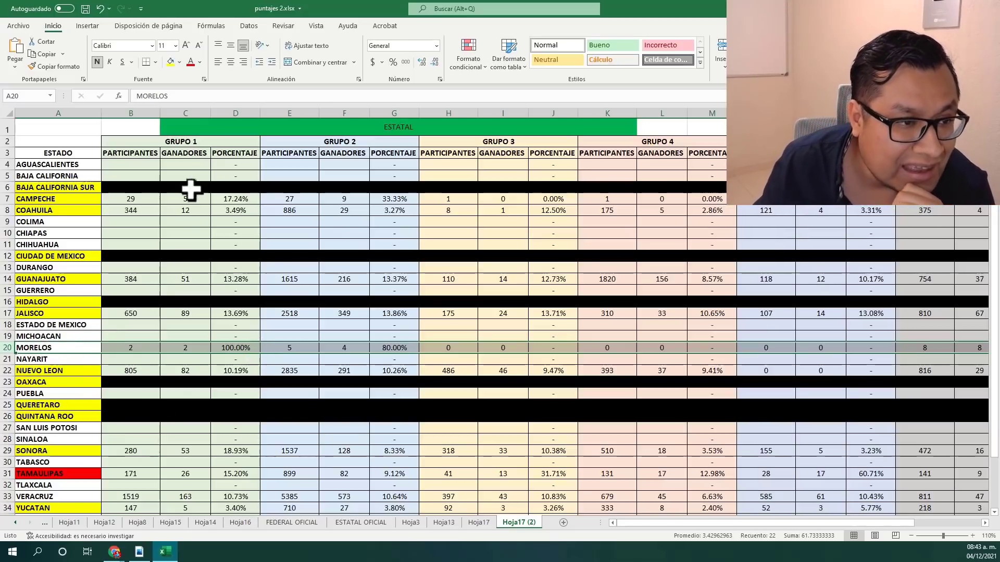
click(139, 349)
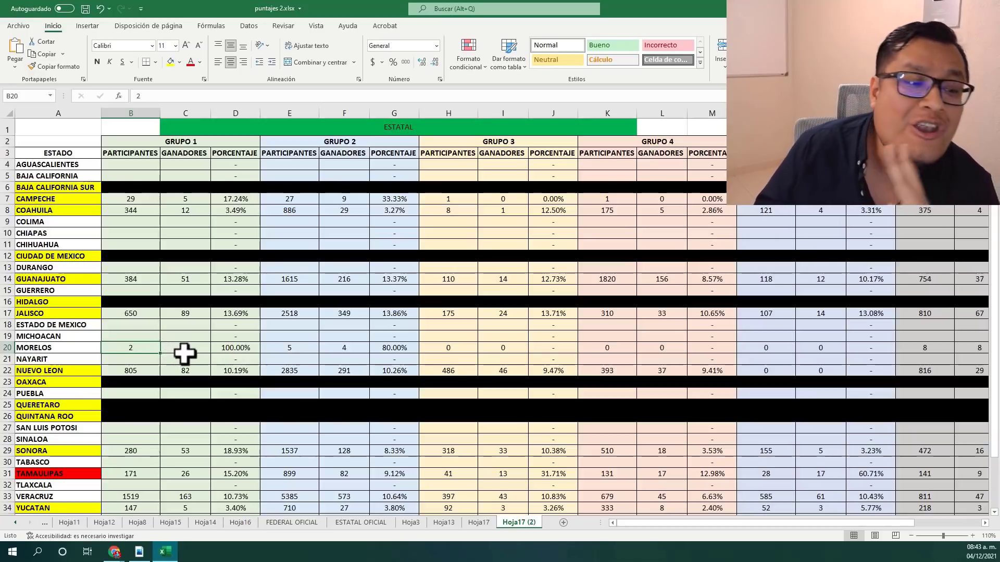
click(190, 351)
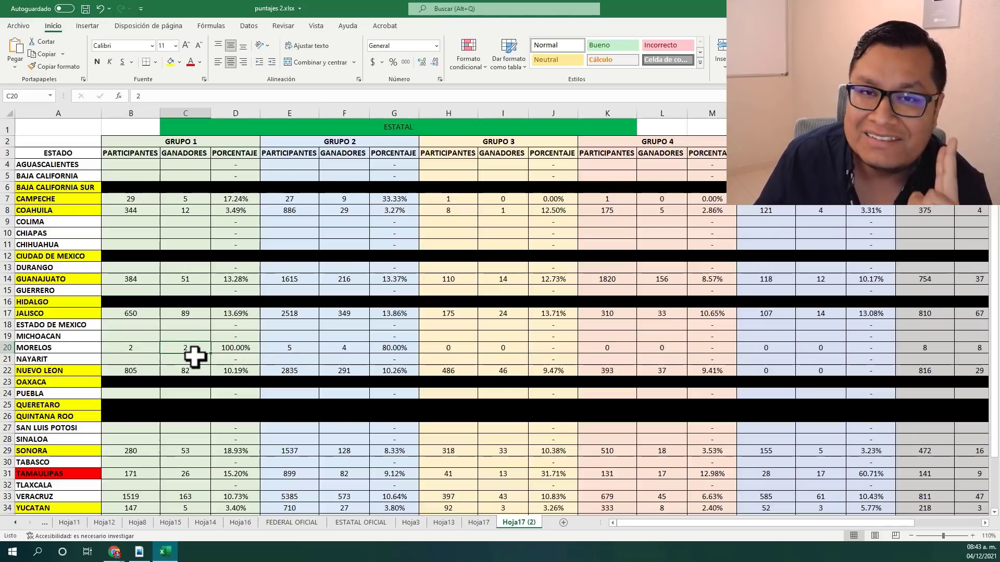
click(228, 351)
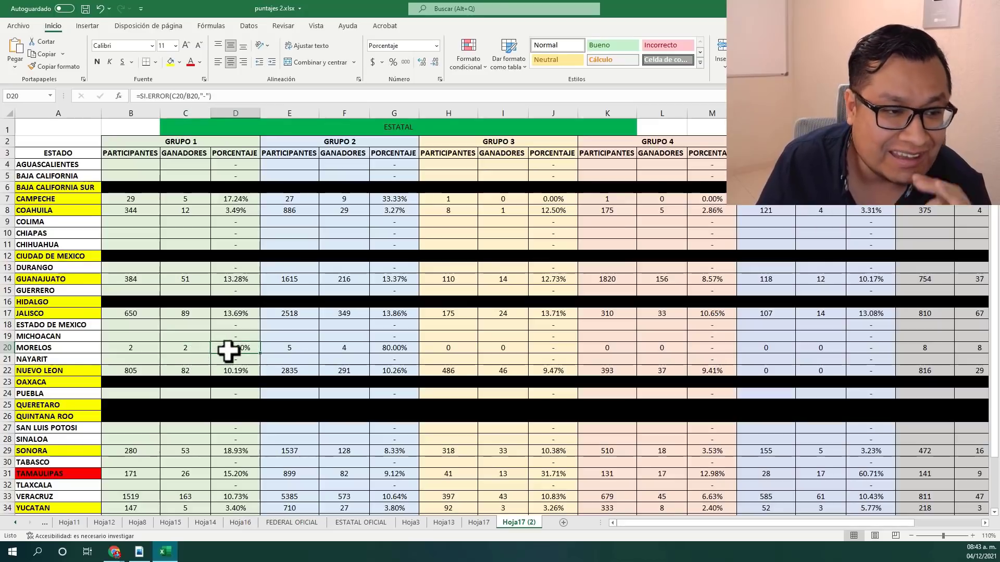
Check Morelos's Grupo 2 figures in E20 to G20 and select its Grupo 3 to Grupo 5 cells, H20 to P20
click(311, 346)
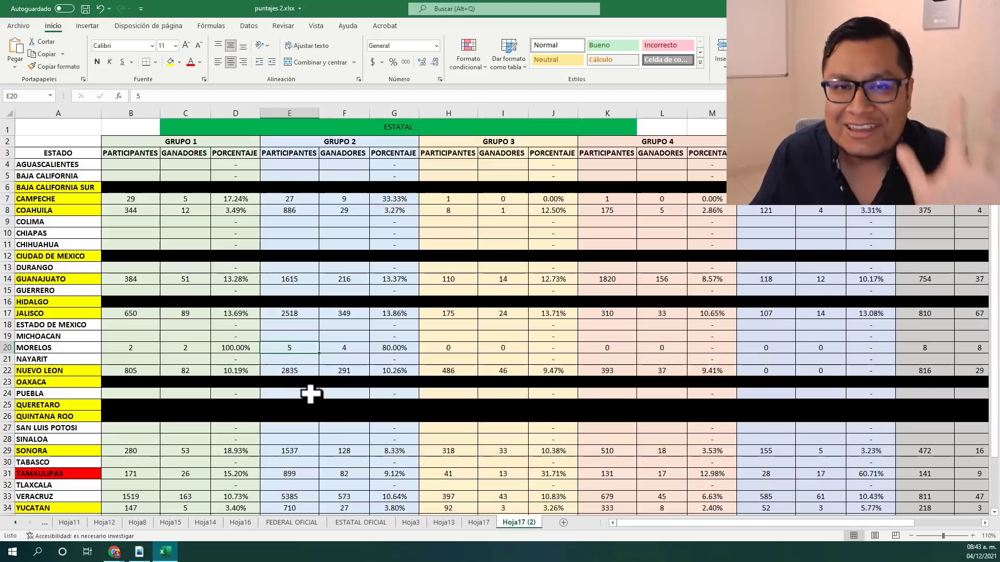
click(358, 350)
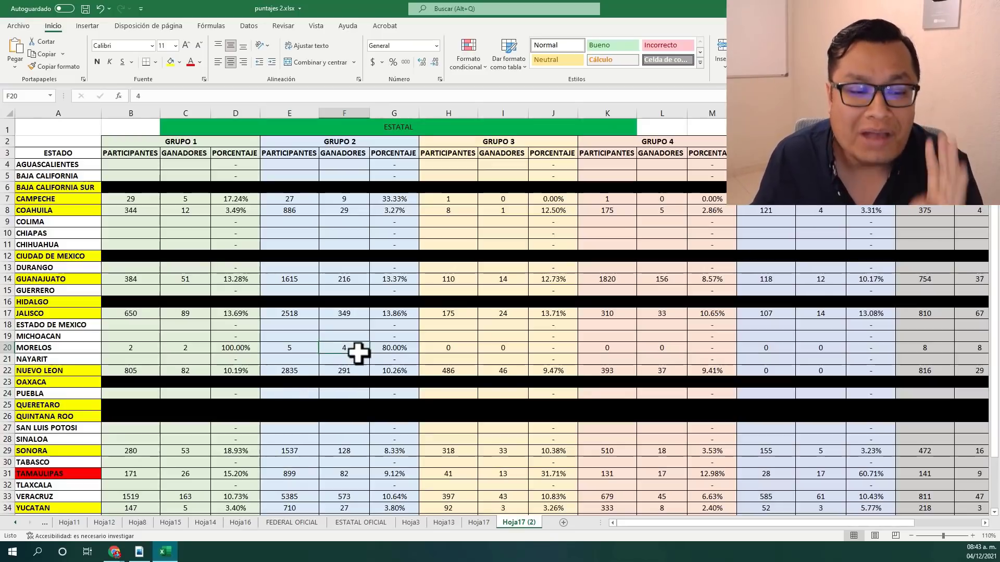
click(390, 347)
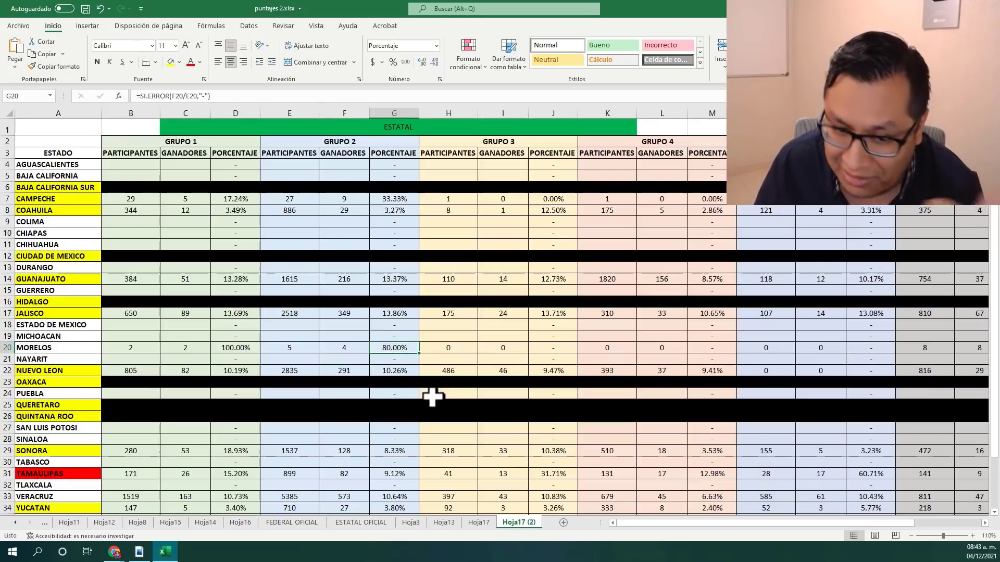
drag(686, 523, 719, 523)
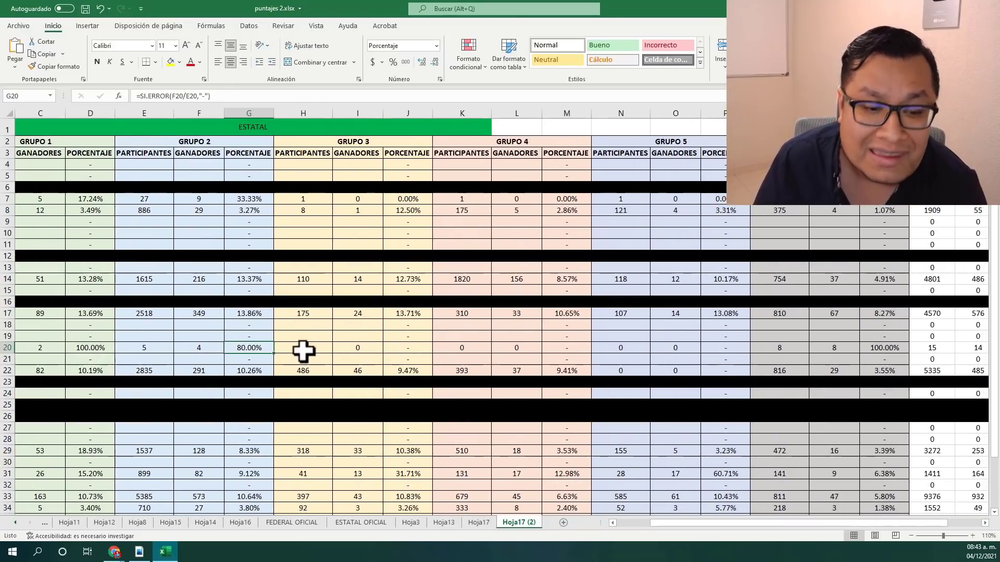
drag(303, 349, 711, 349)
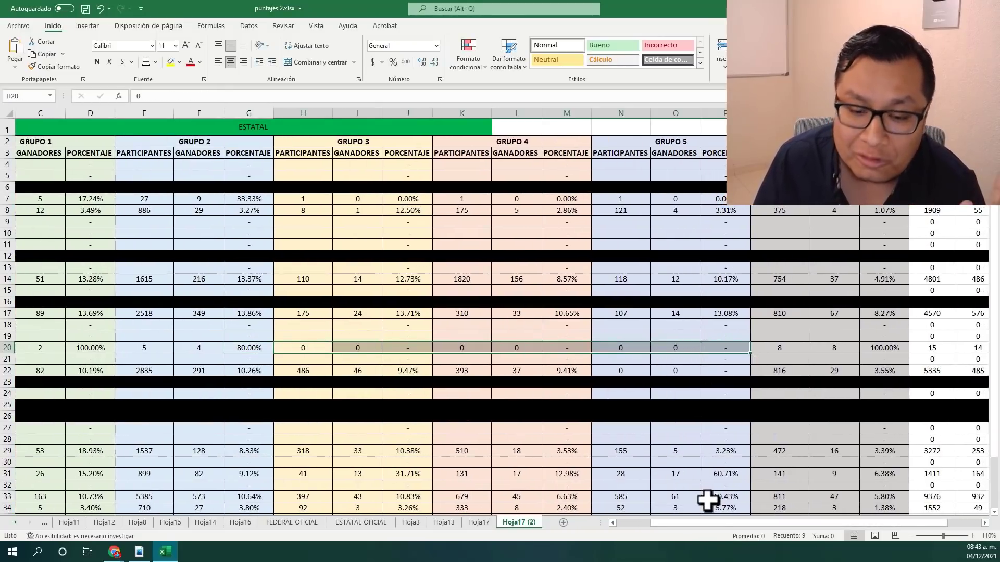
mouse_move(711, 532)
mouse_down()
mouse_move(620, 531)
mouse_move(716, 527)
mouse_up()
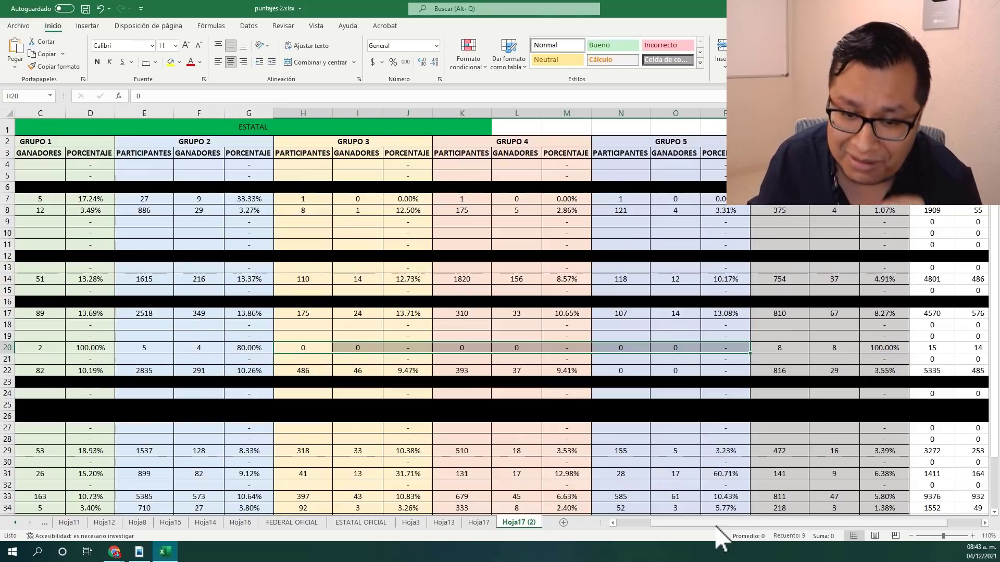
Check Morelos's Grupo 6 participants, winners and percentage, cells Q20 to S20
drag(725, 527, 776, 521)
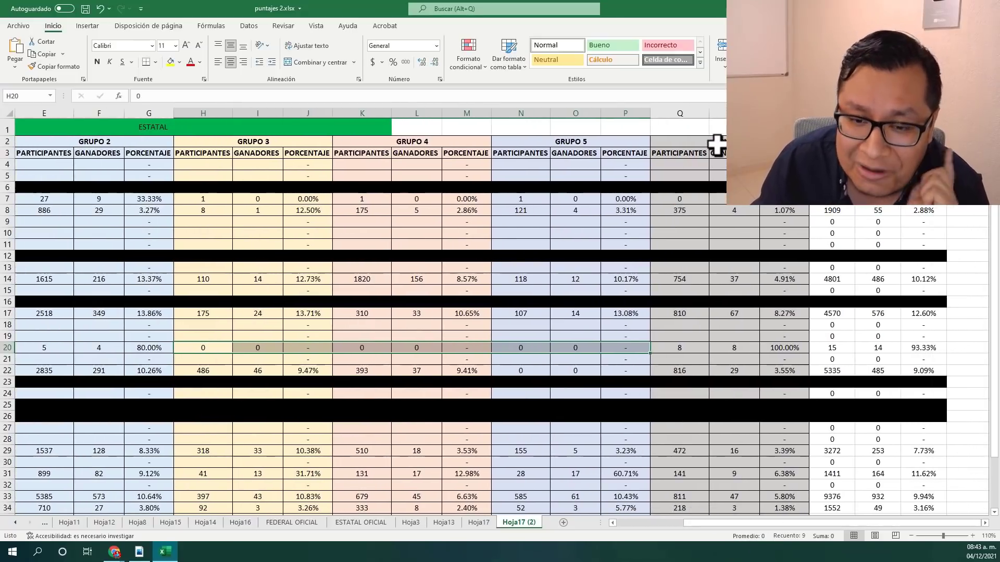
click(677, 346)
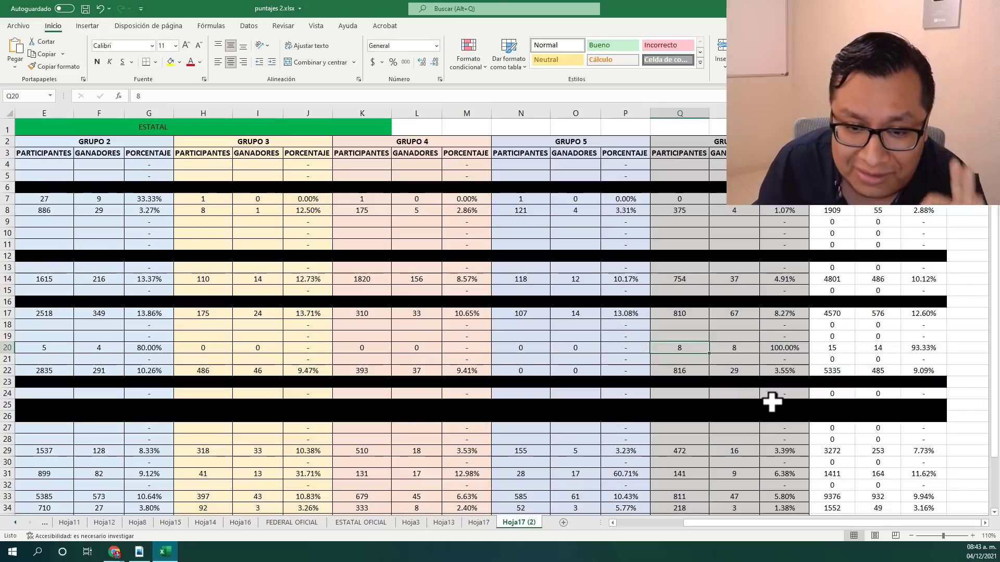
click(744, 348)
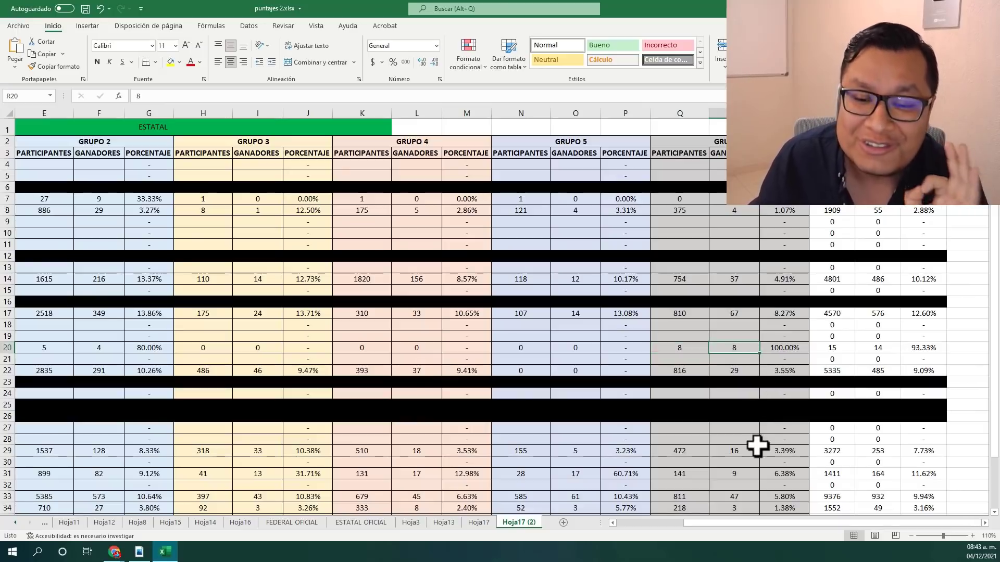
click(778, 350)
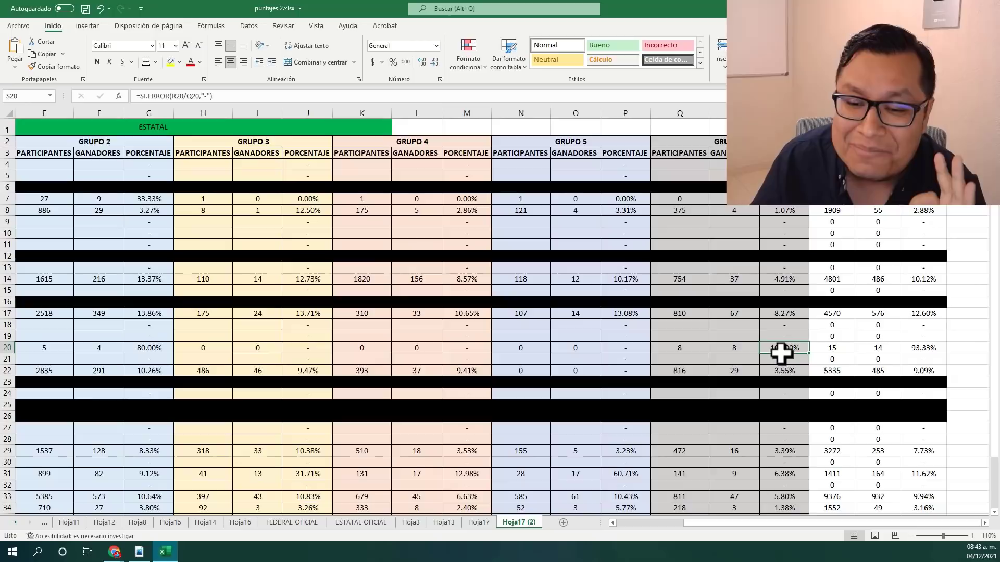
Check Morelos's total participants, total winners and overall percentage, cells T20 to V20
click(839, 352)
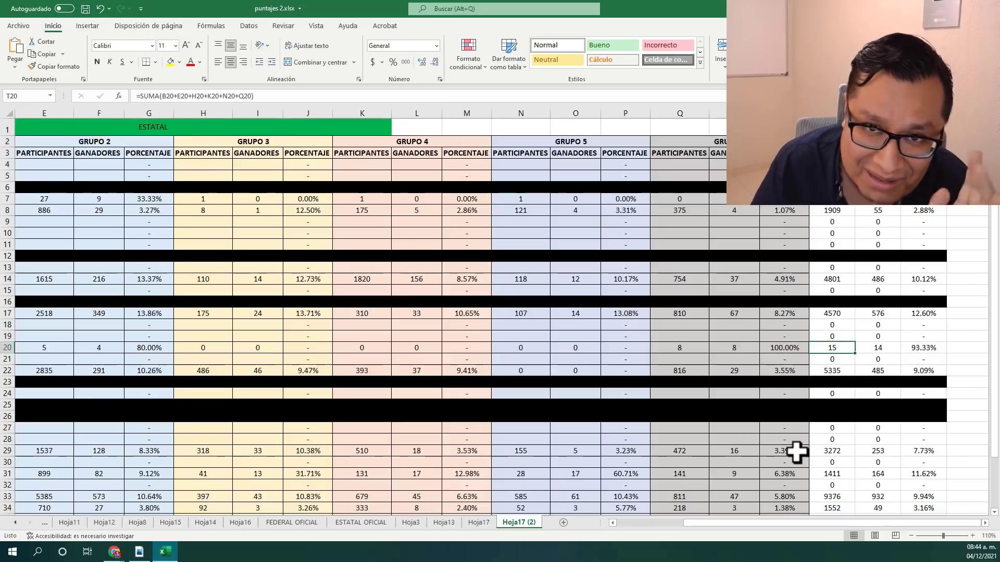
click(879, 349)
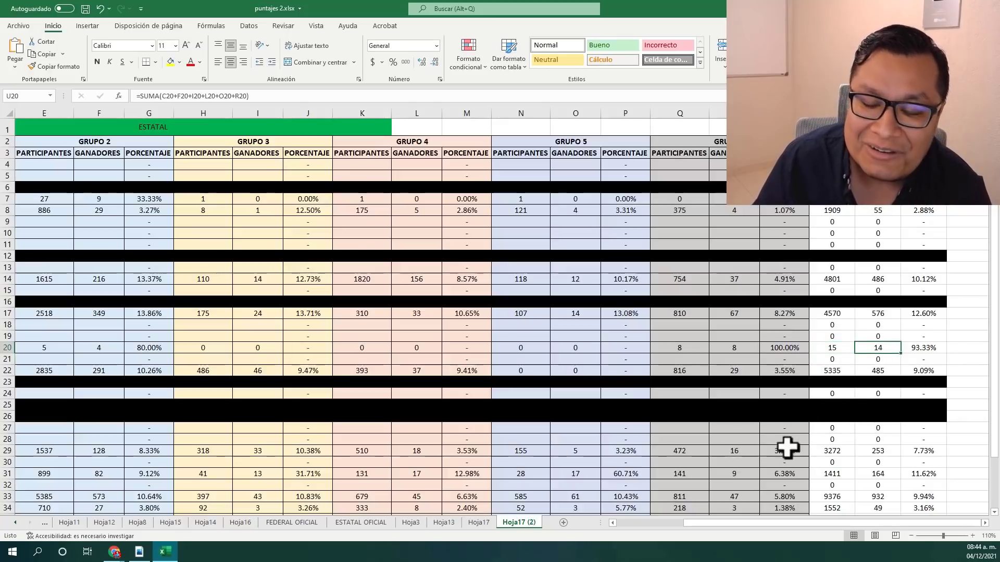
click(921, 353)
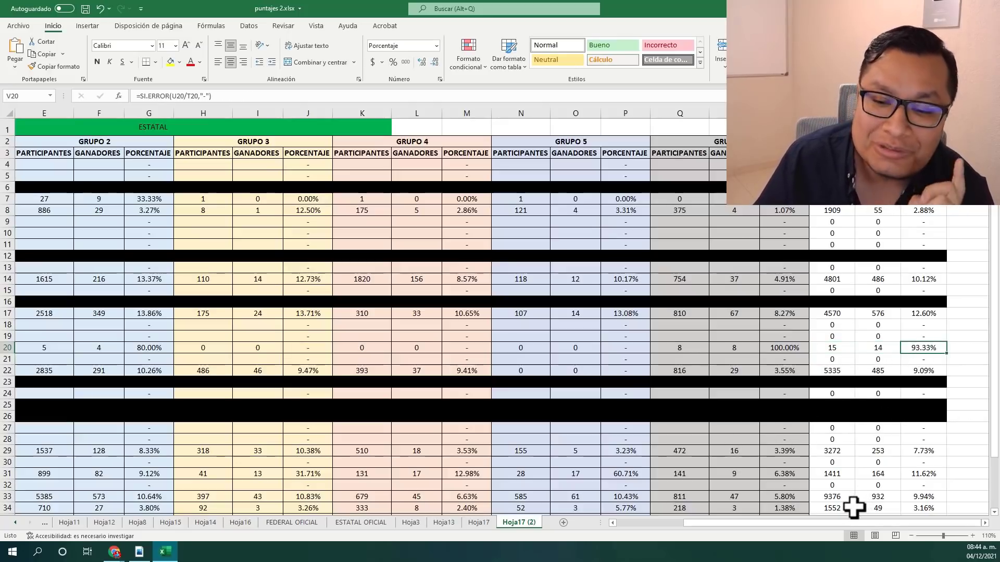
drag(847, 524, 686, 534)
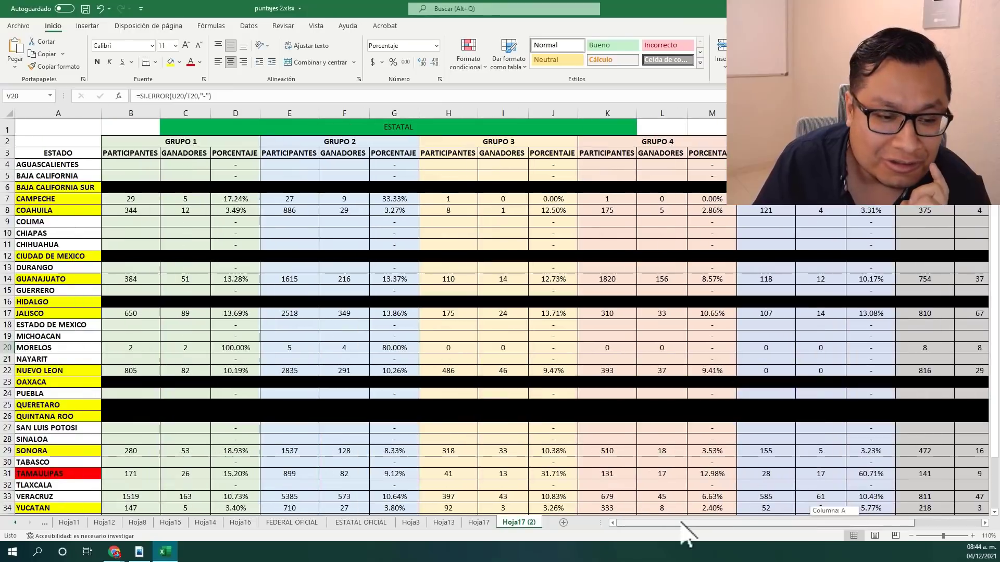
Check Morelos's Grupo 2 participants in E20 and select the Quintana Roo row, row 26
click(290, 349)
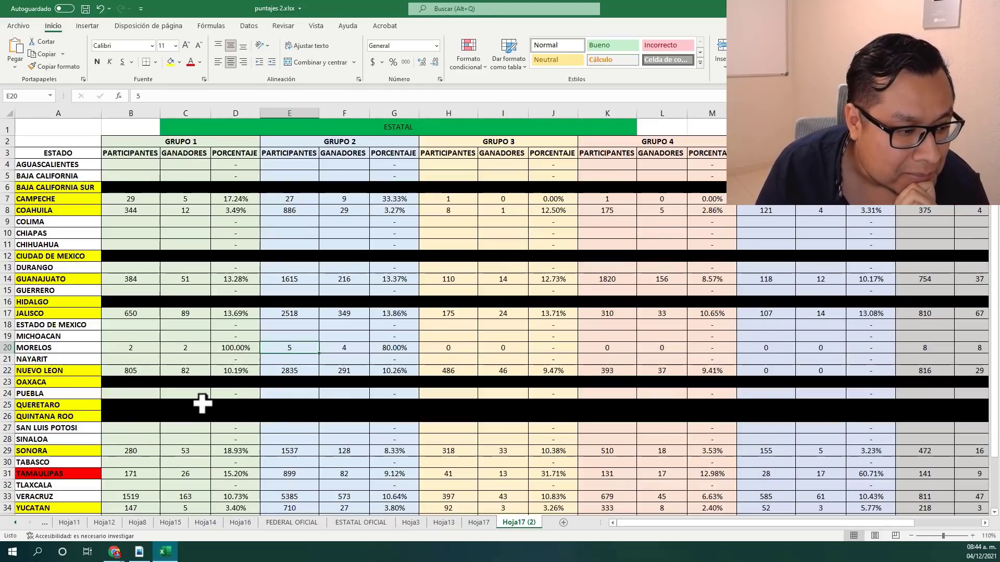
click(7, 416)
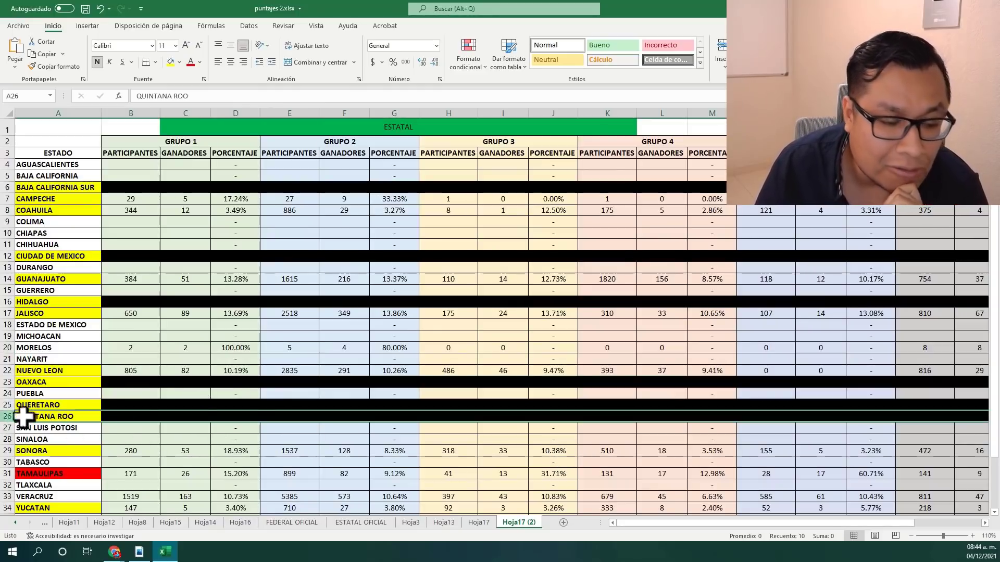
Select the Veracruz row, row 33, and check its Grupo 1 percentage in D33 and Grupo 2 participants in E33
scroll(245, 409, down, 3)
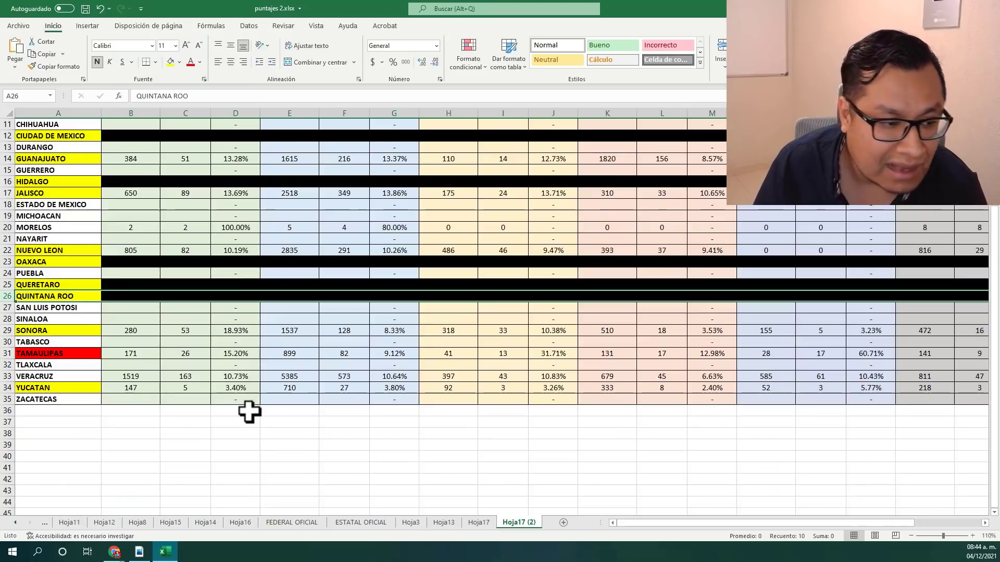
scroll(163, 375, down, 3)
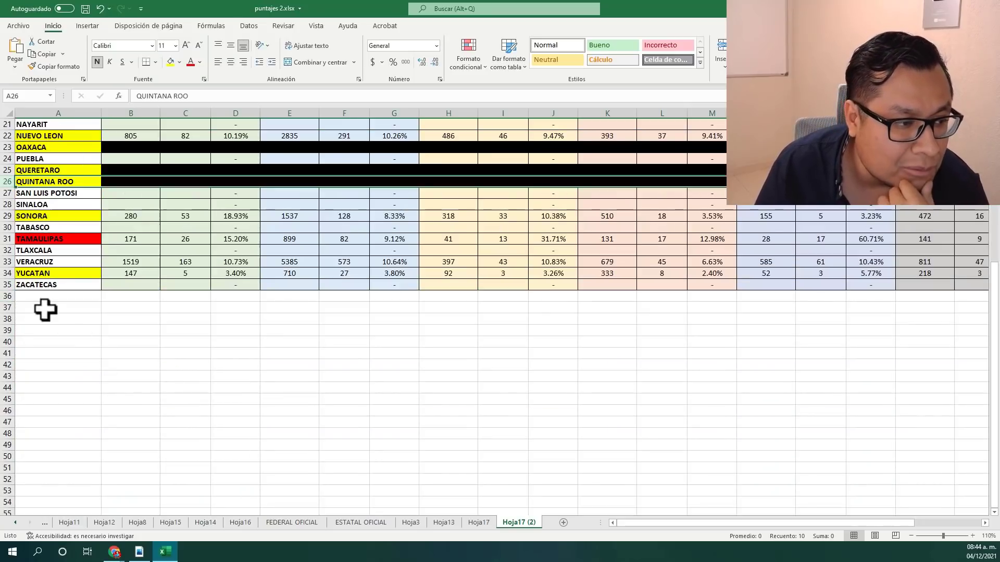
click(5, 262)
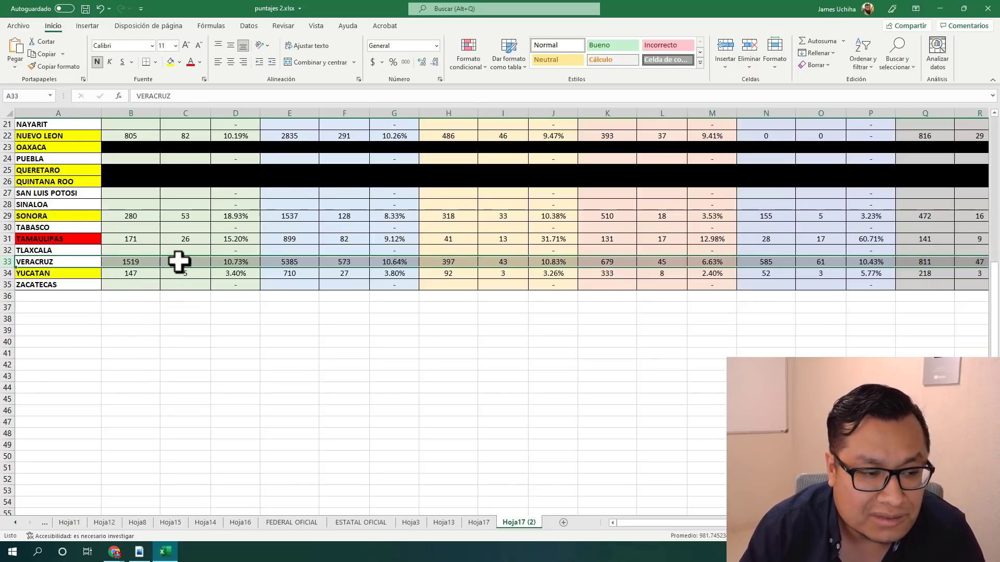
click(240, 262)
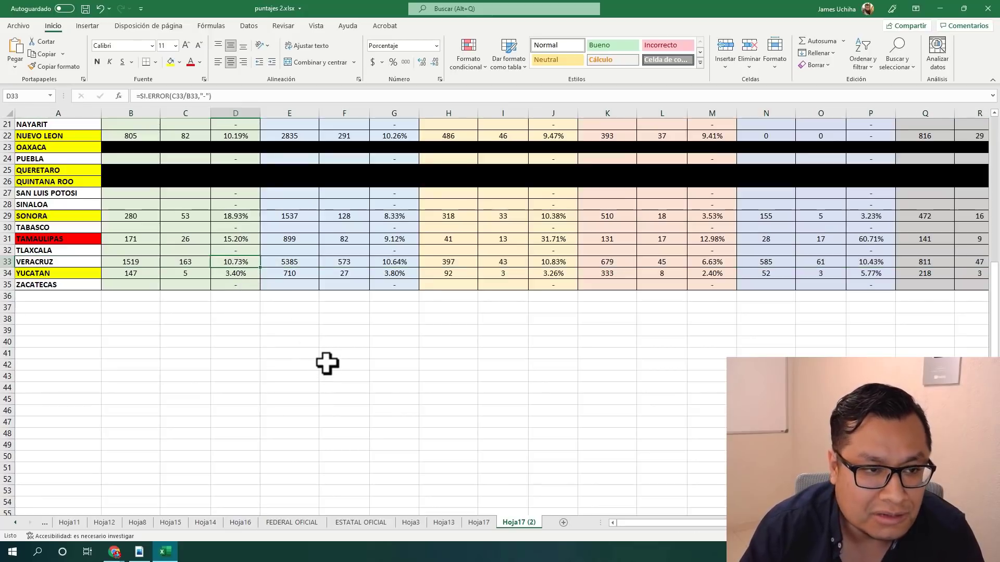
click(310, 263)
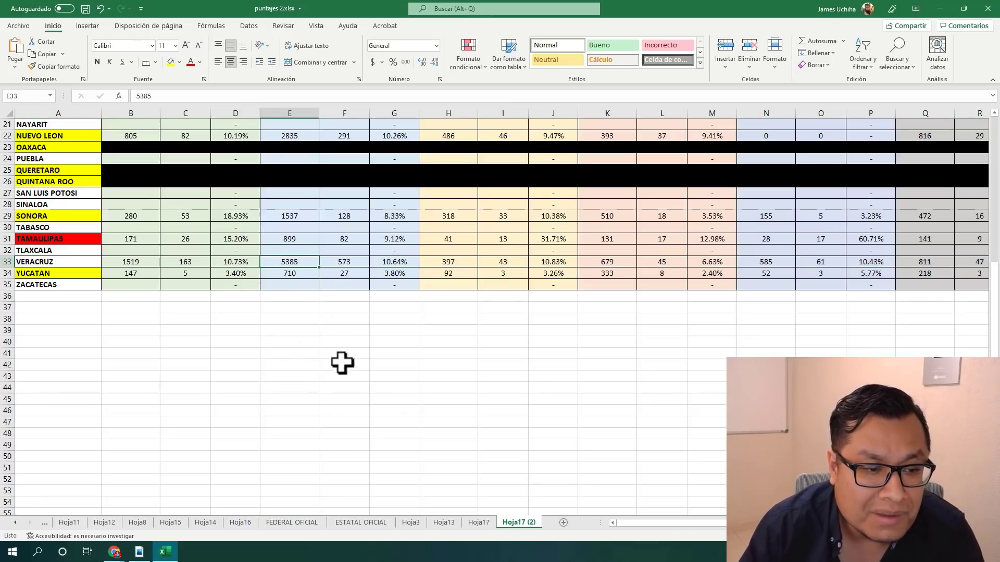
Highlight the whole Veracruz row and review its figures for all groups through the totals in T33 to V33
click(7, 261)
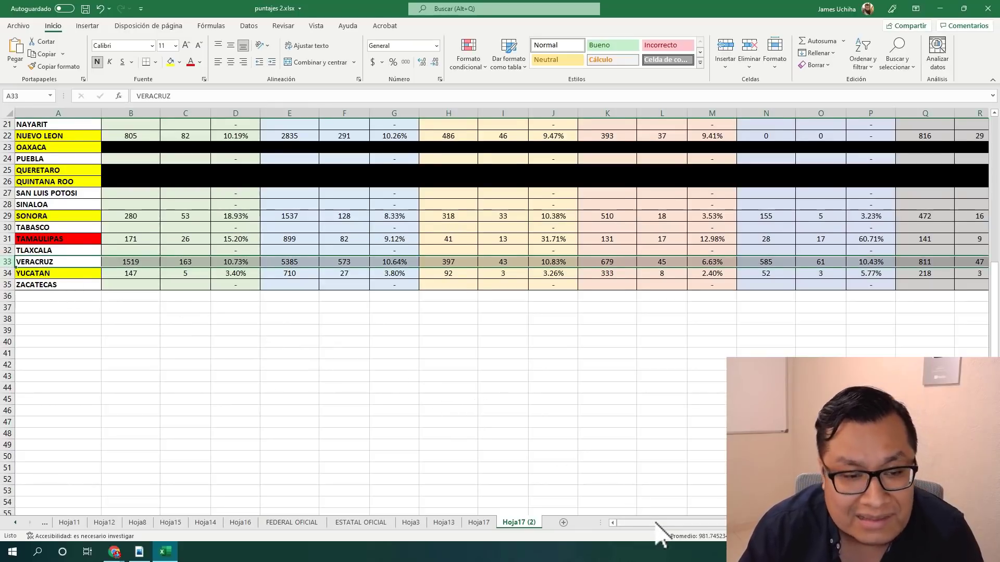
drag(656, 522, 709, 523)
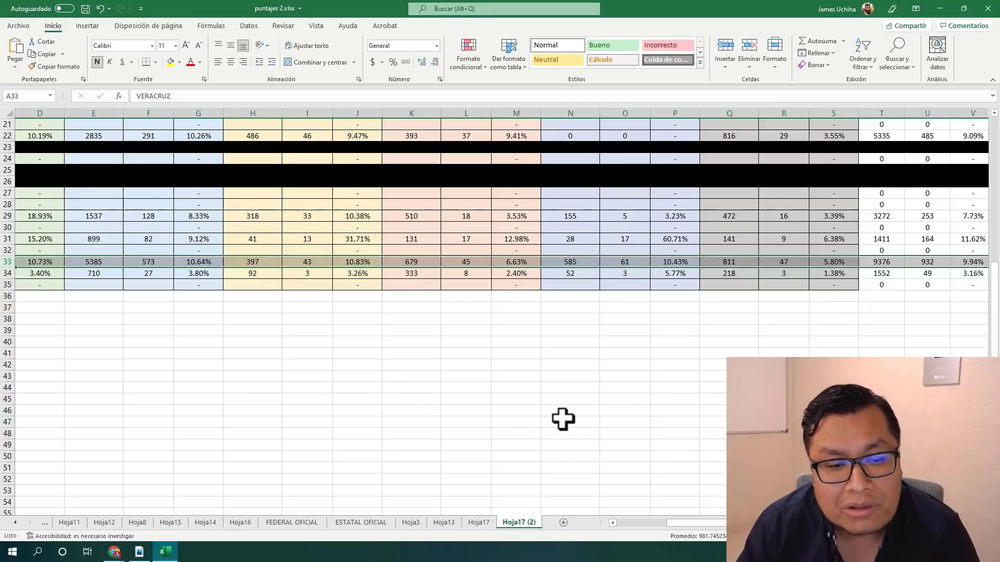
drag(709, 527, 727, 527)
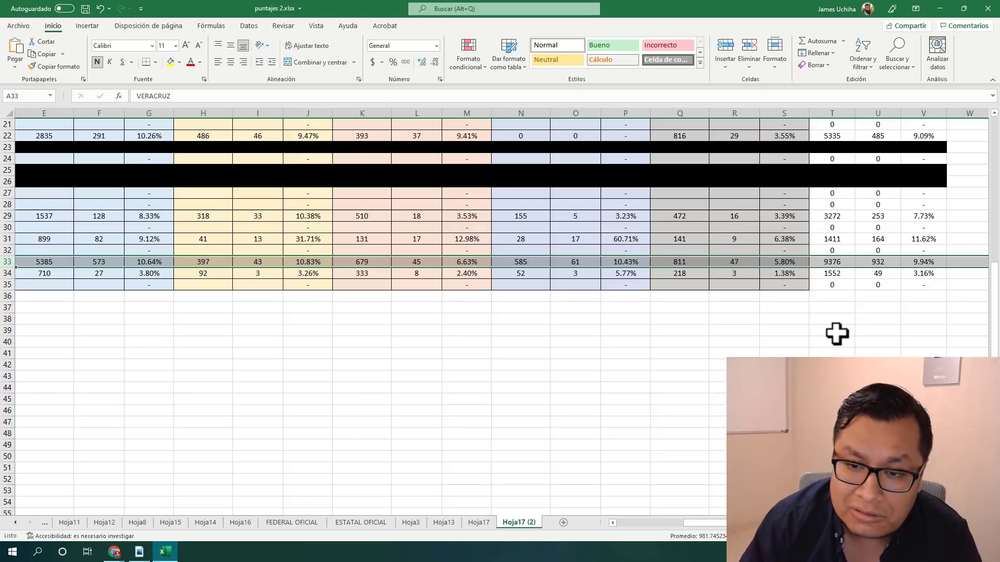
scroll(598, 449, left, 3)
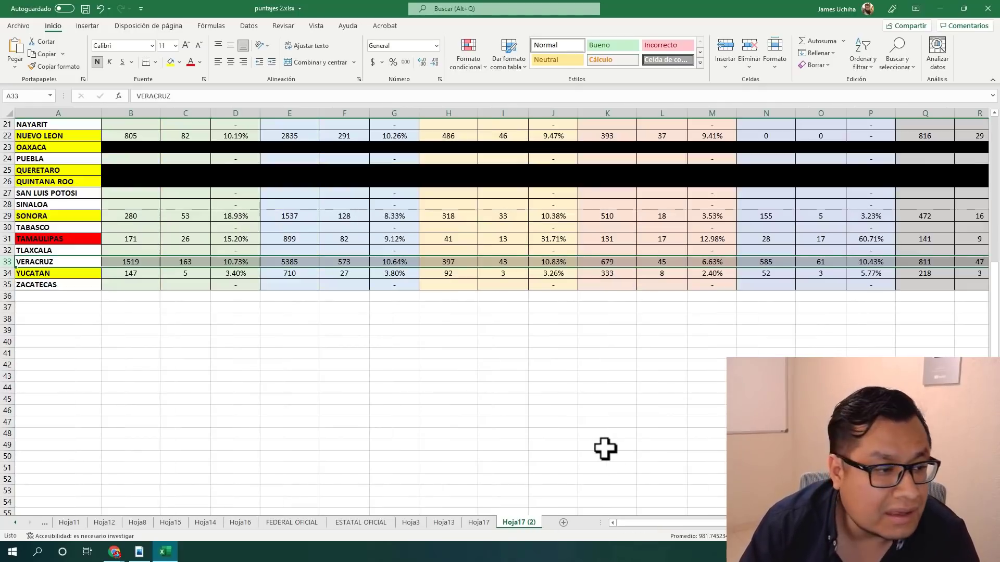
scroll(605, 449, right, 3)
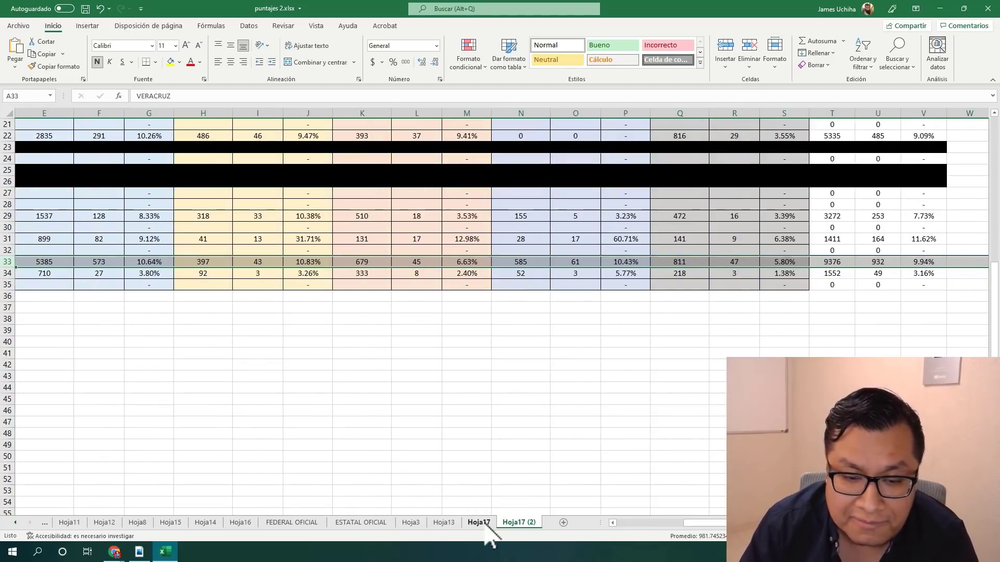
Open sheet Hoja17, select its Veracruz row, row 33, and check the group figures and totals through V33
click(485, 524)
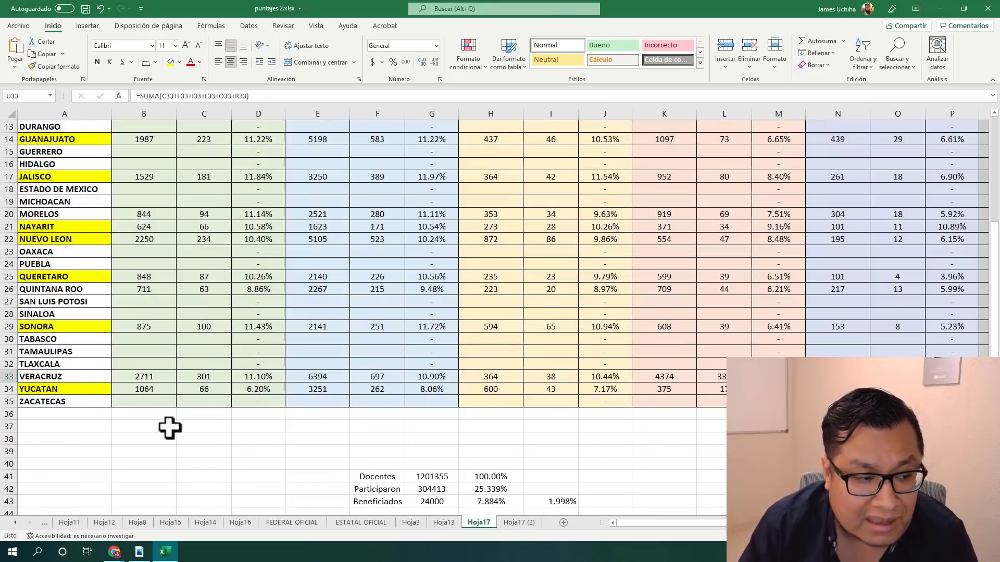
click(7, 376)
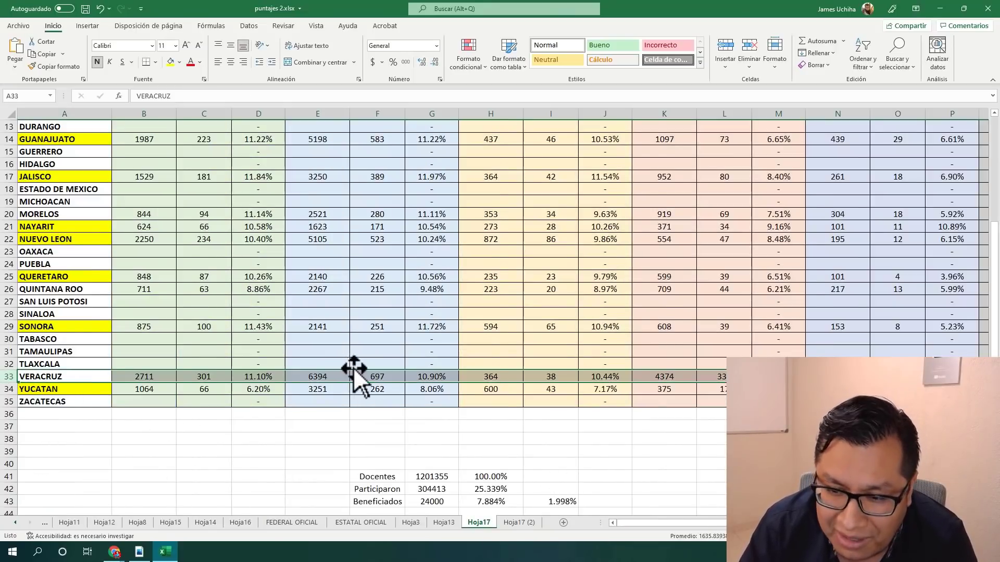
scroll(354, 370, right, 4)
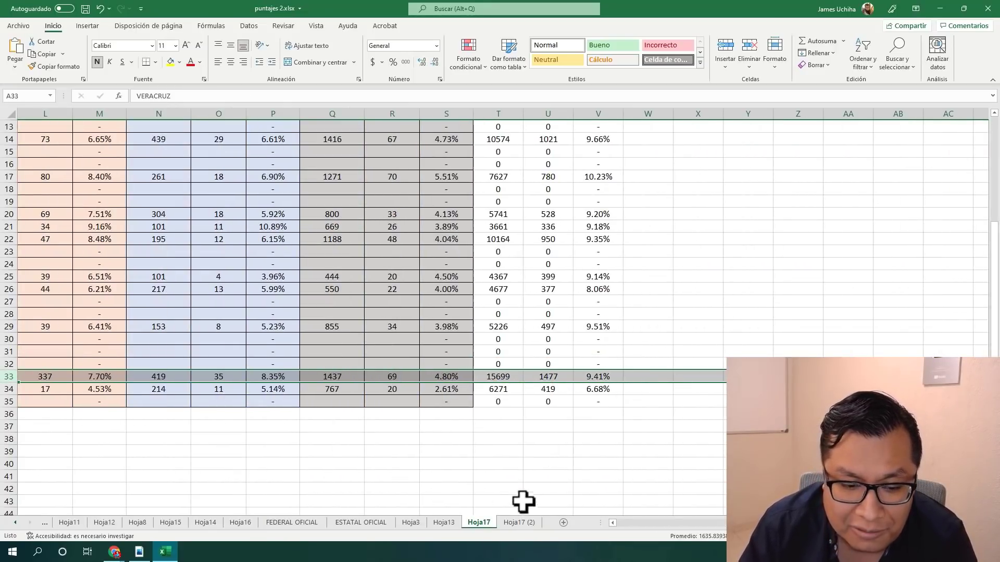
Return to the state-level sheet Hoja17 (2) and look over the full table from Aguascalientes to Zacatecas
click(519, 522)
scroll(647, 384, left, 2)
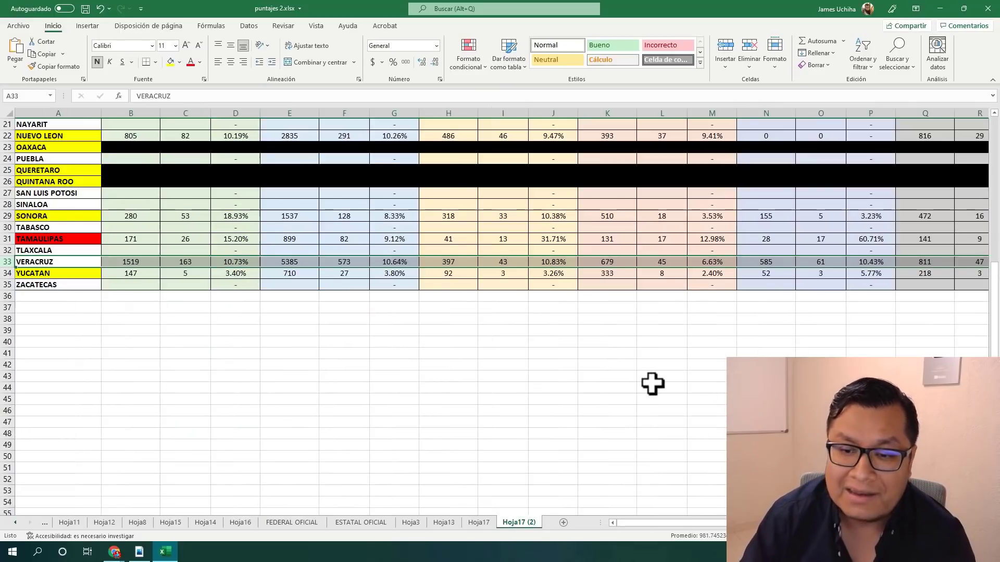
scroll(427, 443, up, 7)
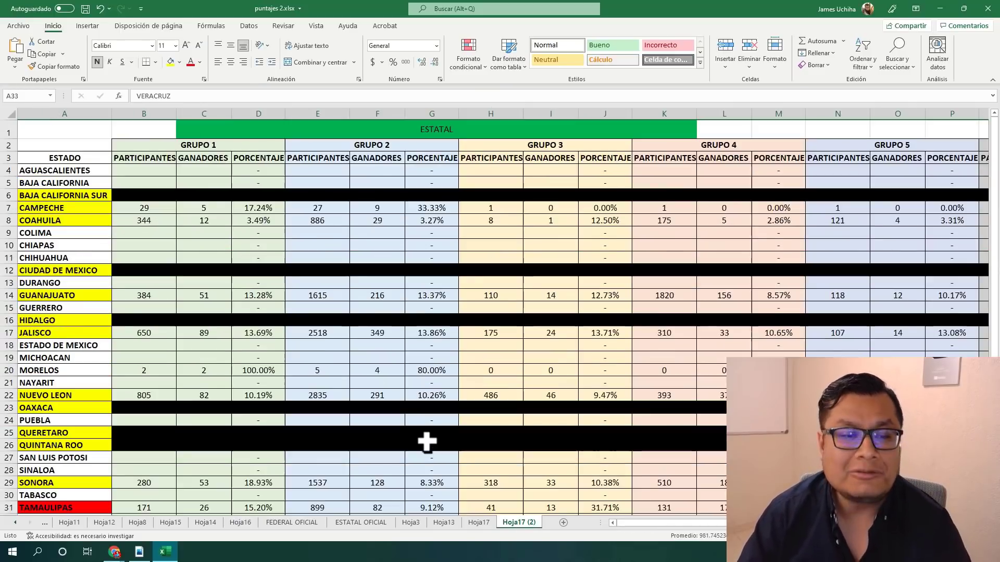
scroll(427, 443, down, 3)
scroll(427, 443, down, 3)
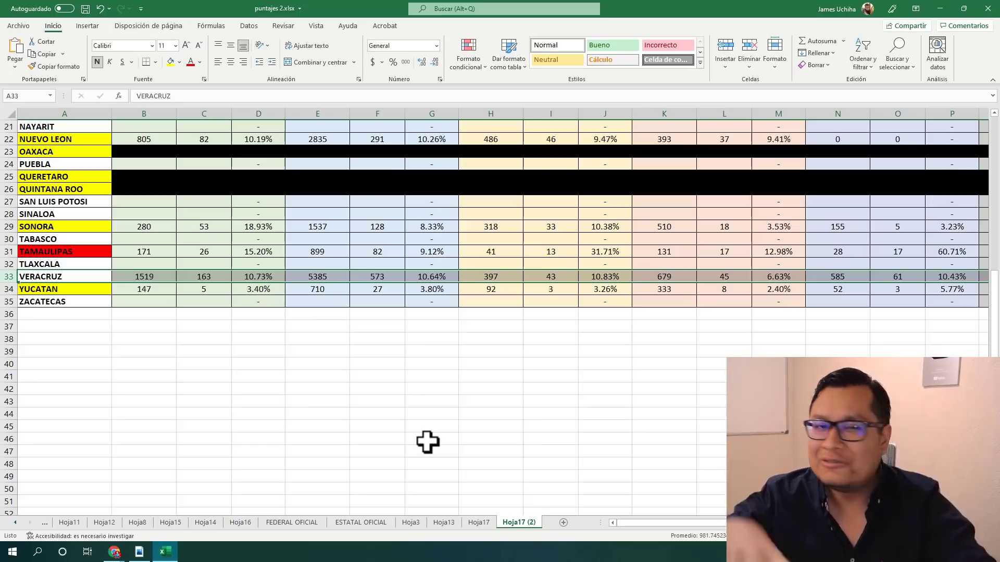
scroll(427, 443, up, 7)
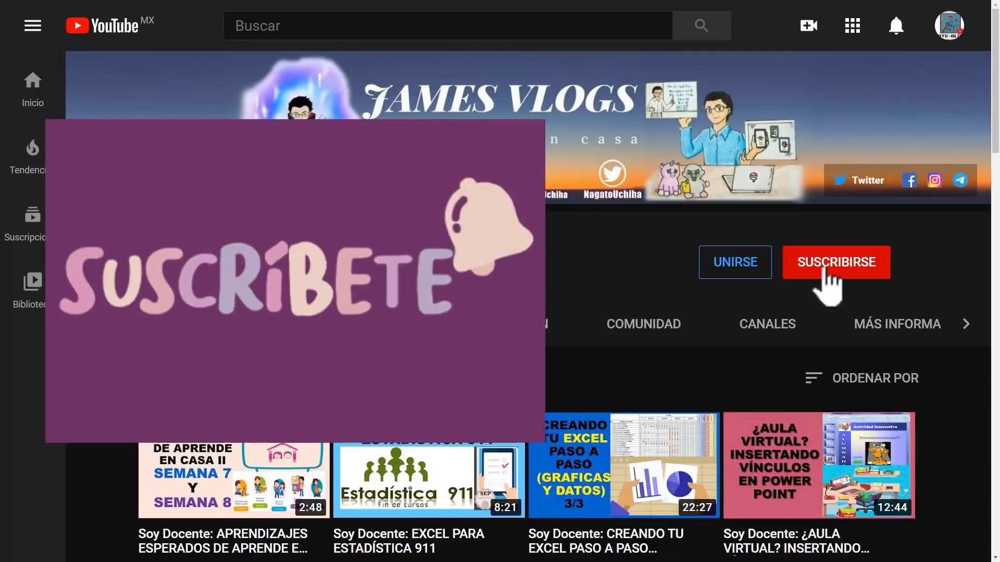
Switch to YouTube, subscribe to the Soy Docente channel and set its notifications to Todas
click(823, 272)
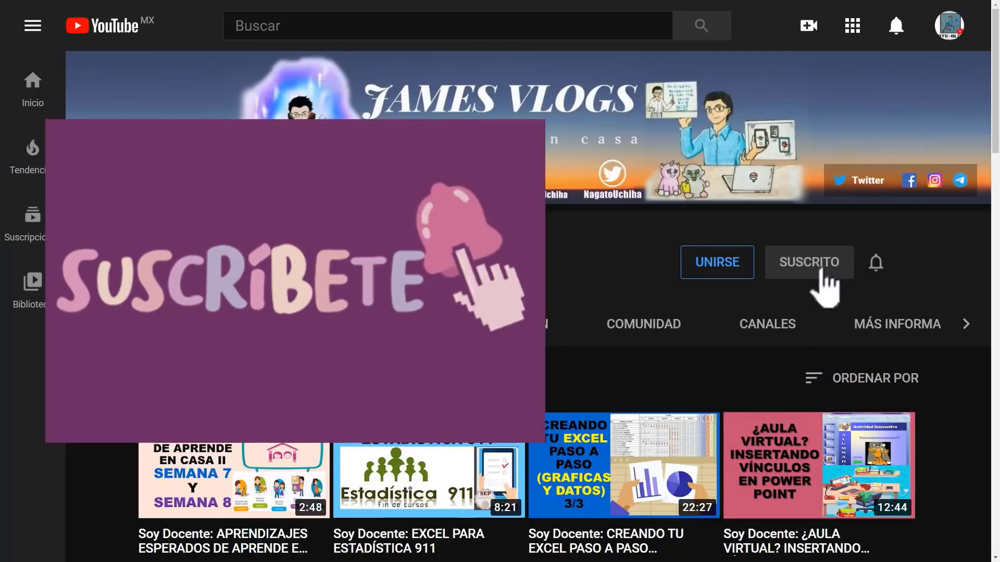
click(877, 271)
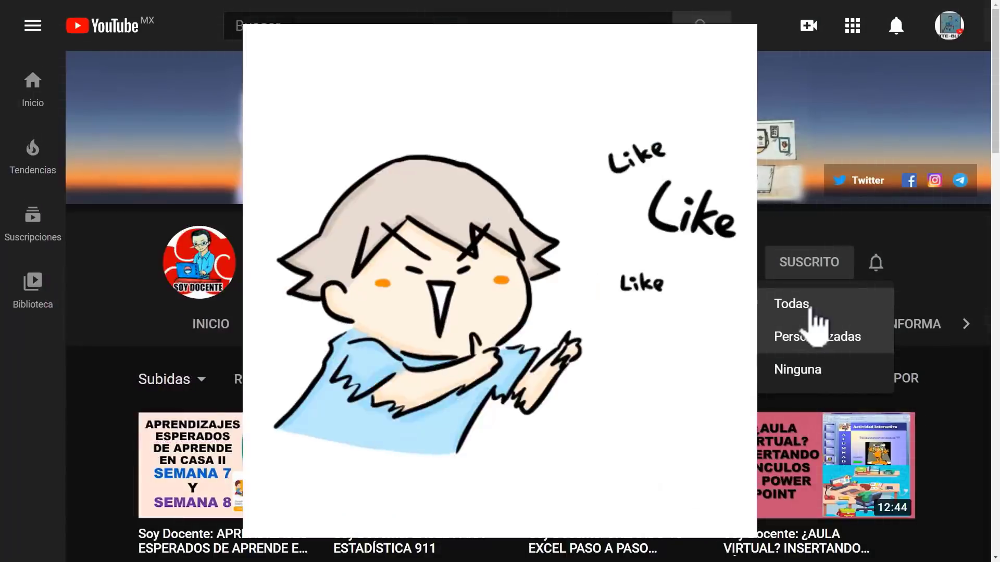
click(811, 311)
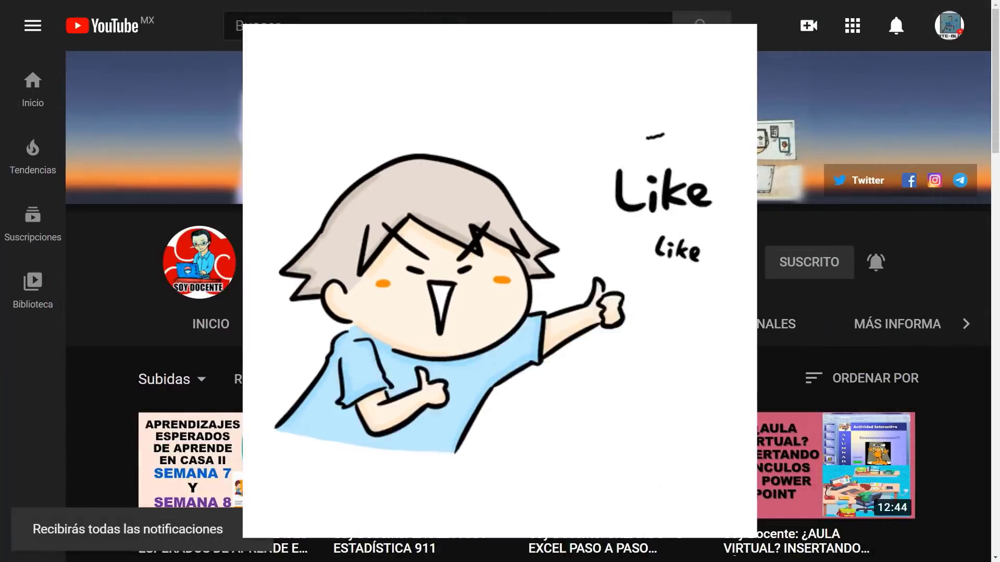